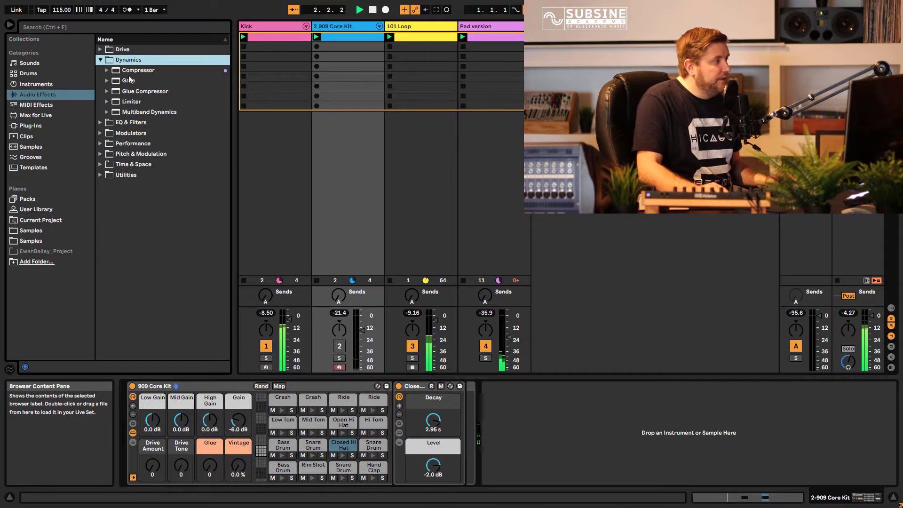
Look through the audio effect folders from EQ & Filters to Utilities, and examine the devices under Time & Space.
{"action": "left_click", "coordinate": [100, 121]}
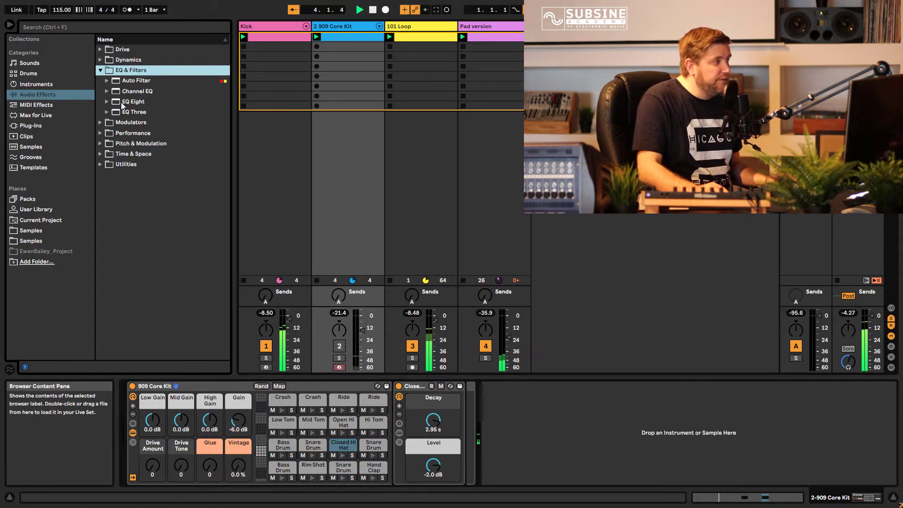
{"action": "left_click", "coordinate": [100, 122]}
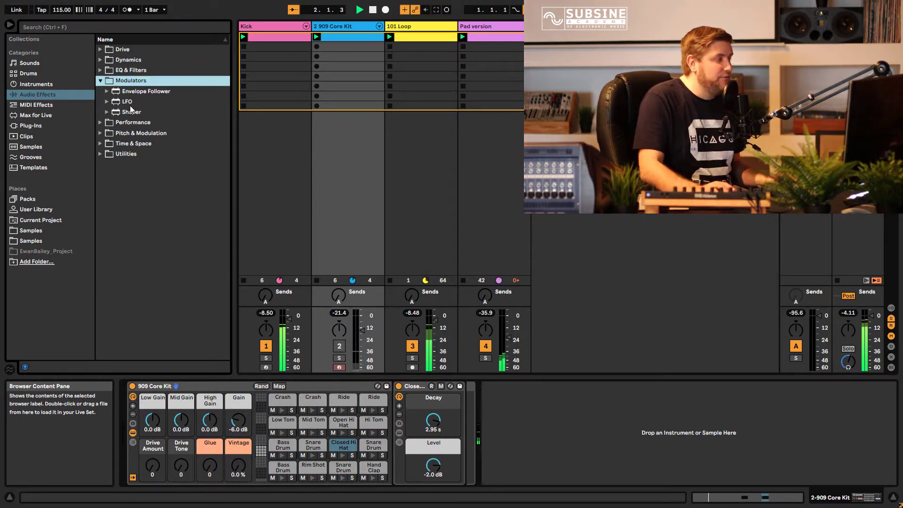
{"action": "left_click", "coordinate": [100, 121]}
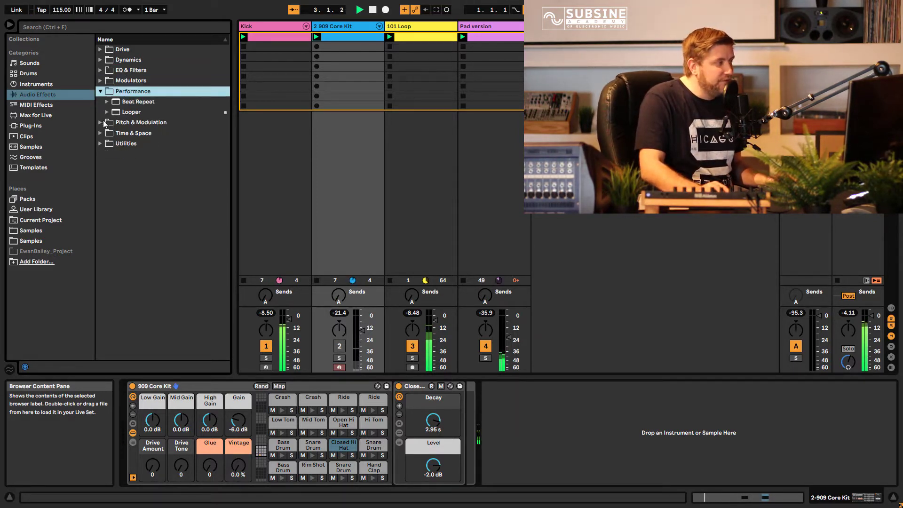
{"action": "left_click", "coordinate": [99, 123]}
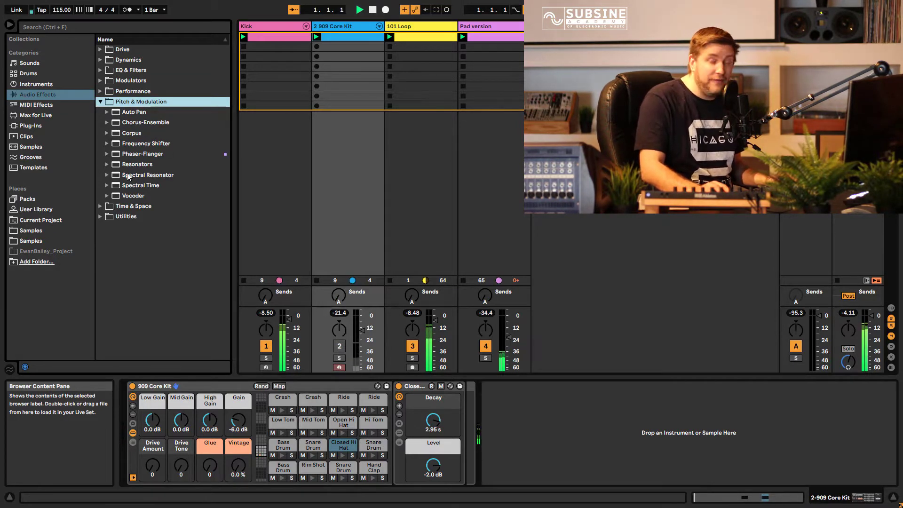
{"action": "left_click", "coordinate": [97, 205]}
{"action": "left_click", "coordinate": [99, 185]}
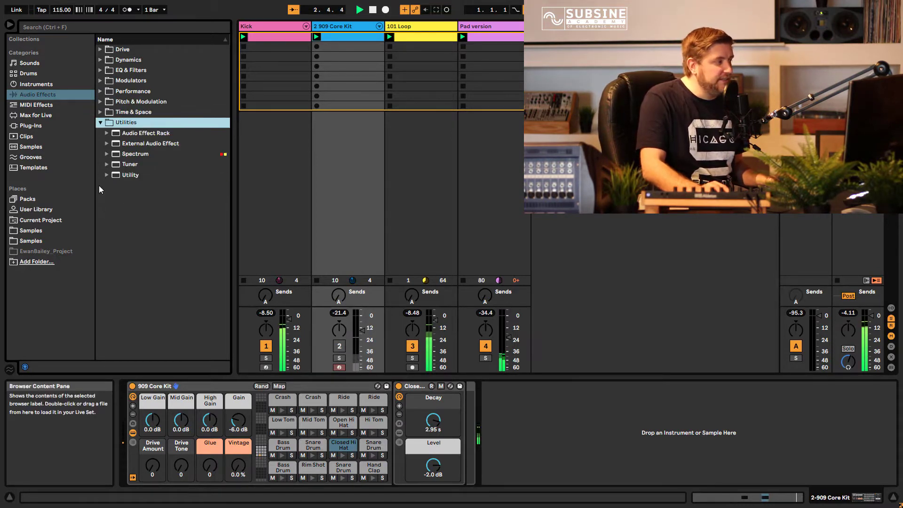
{"action": "left_click", "coordinate": [102, 114]}
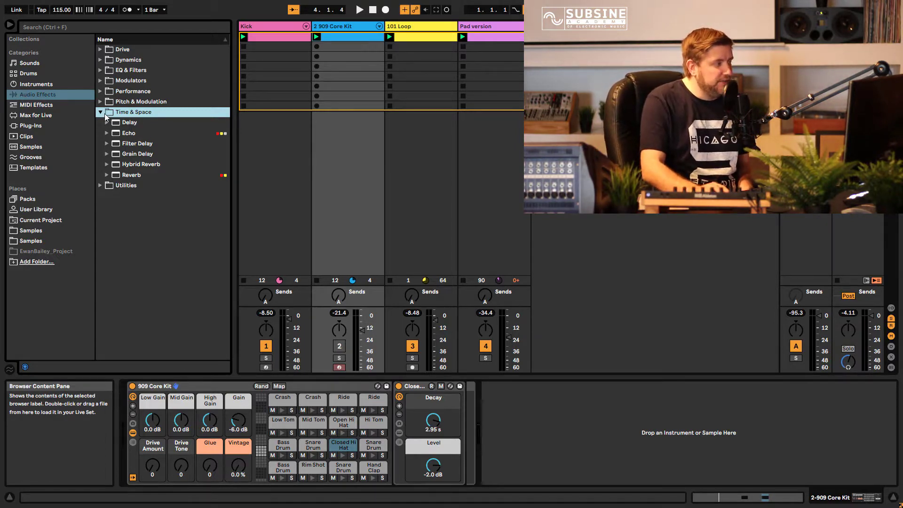
{"action": "left_click", "coordinate": [133, 144]}
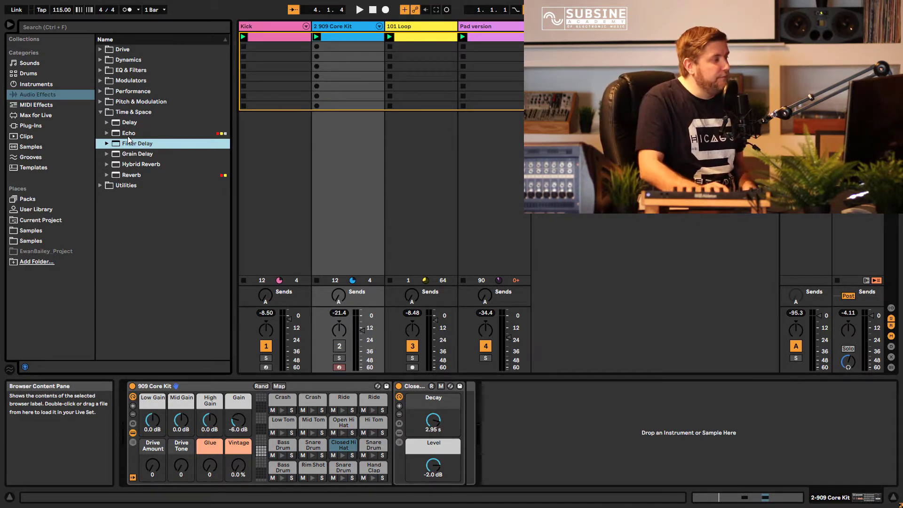
Solo the 909 Core Kit track during playback and add the Hybrid Reverb effect to it.
{"action": "left_click", "coordinate": [136, 166]}
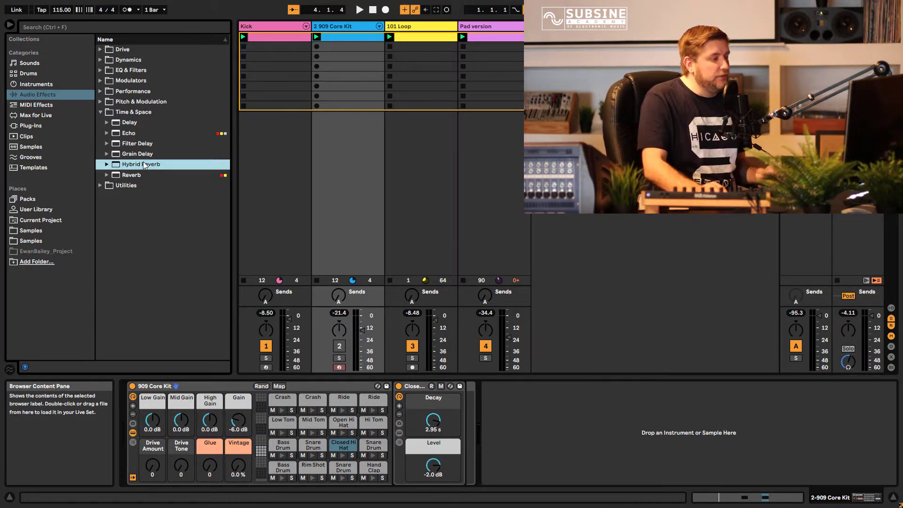
{"action": "key", "text": "space"}
{"action": "left_click", "coordinate": [338, 358]}
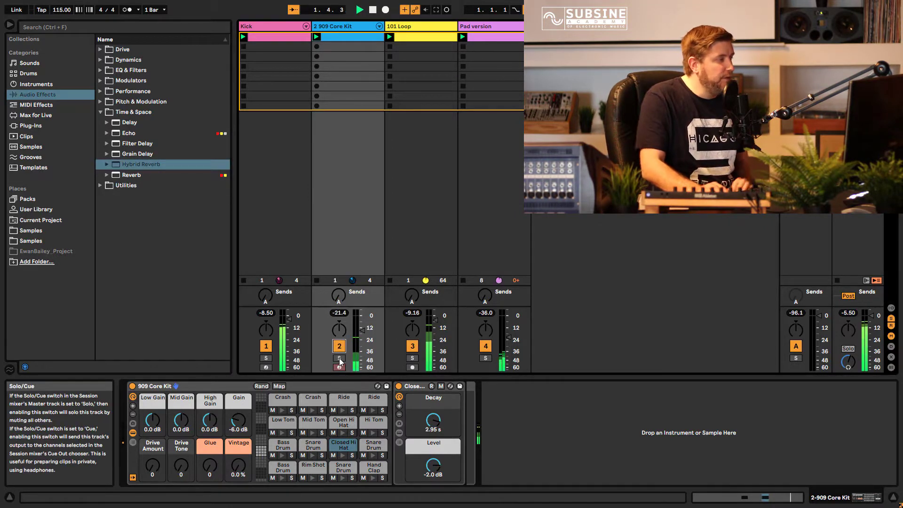
{"action": "left_click_drag", "start_coordinate": [137, 164], "coordinate": [345, 156]}
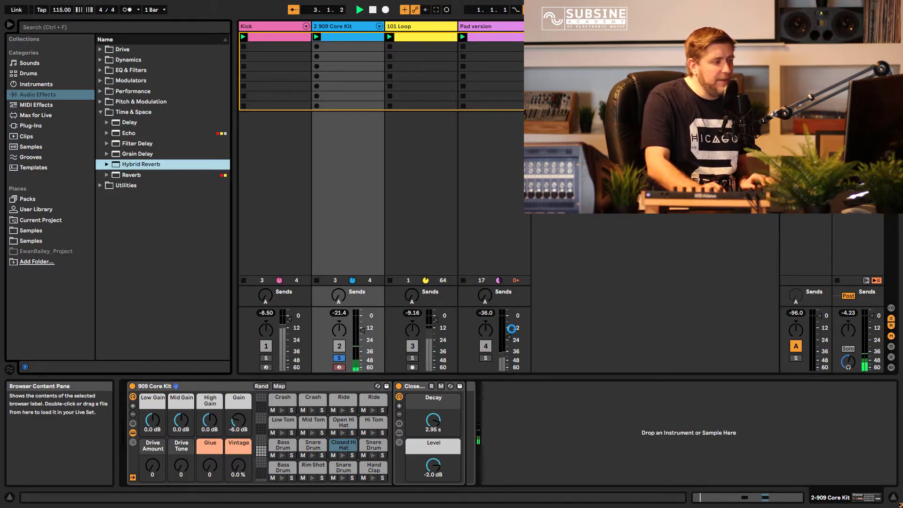
{"action": "left_click_drag", "start_coordinate": [511, 328], "coordinate": [612, 433]}
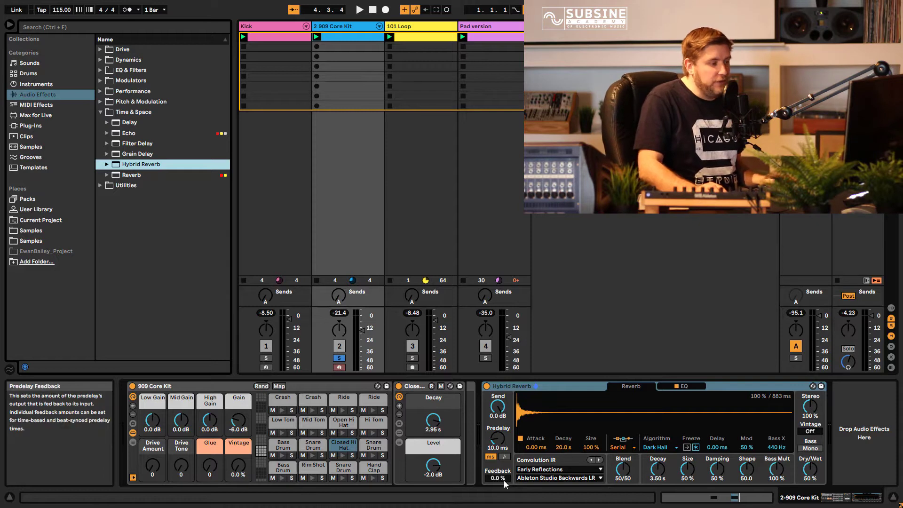
Set Hybrid Reverb's Blend to 0/100 and listen to the soloed drum track.
{"action": "key", "text": "space"}
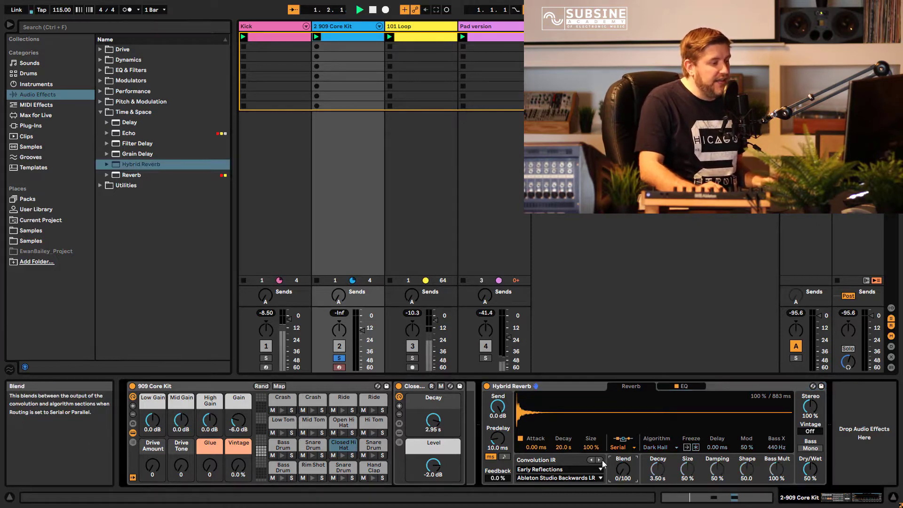
{"action": "left_click", "coordinate": [615, 470]}
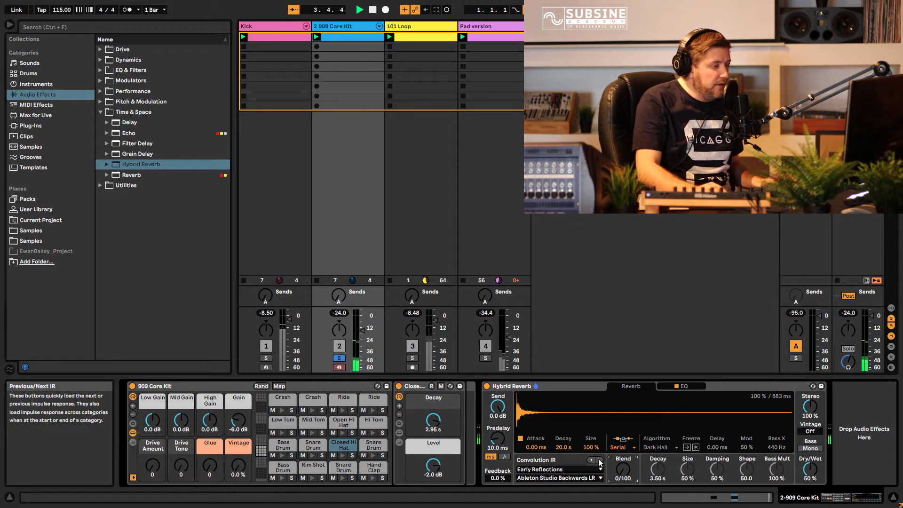
{"action": "key", "text": "space"}
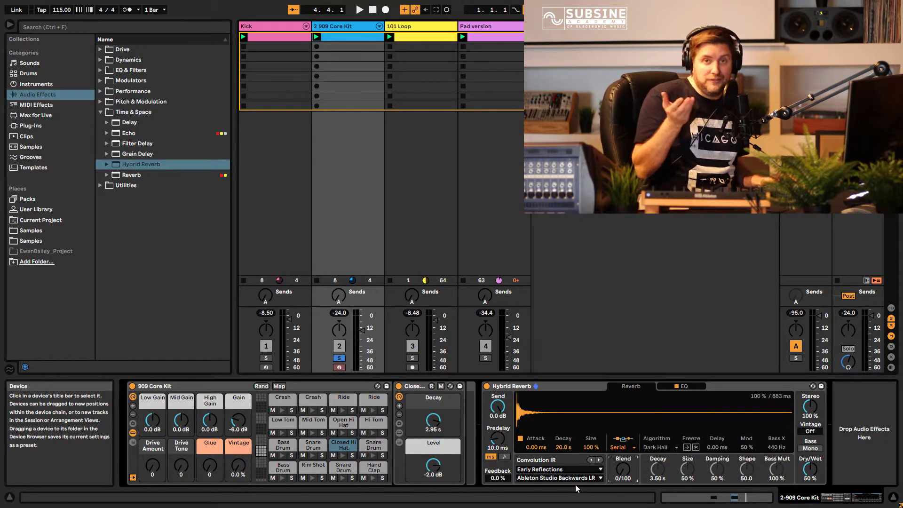
Restart playback and audition the Early Reflections impulse responses Ableton Studio Mid, Intimate Space and Live ER.
{"action": "key", "text": "space"}
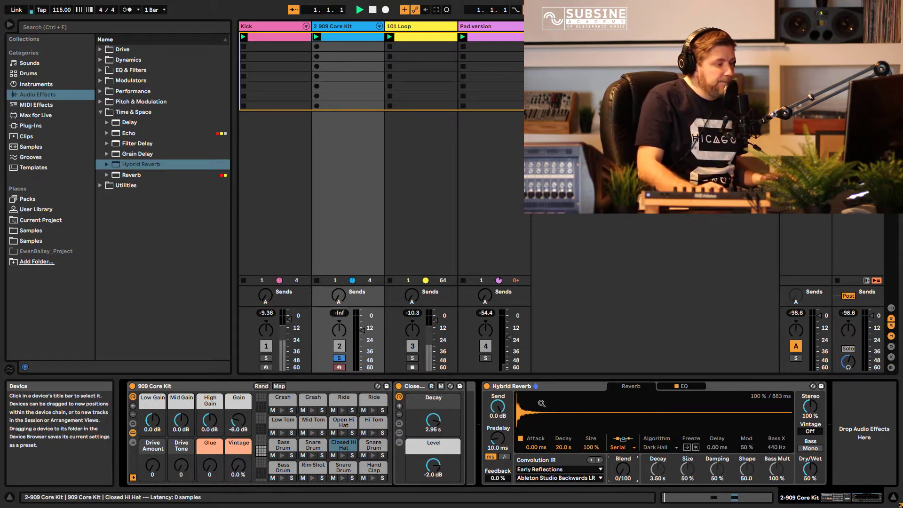
{"action": "left_click", "coordinate": [600, 464]}
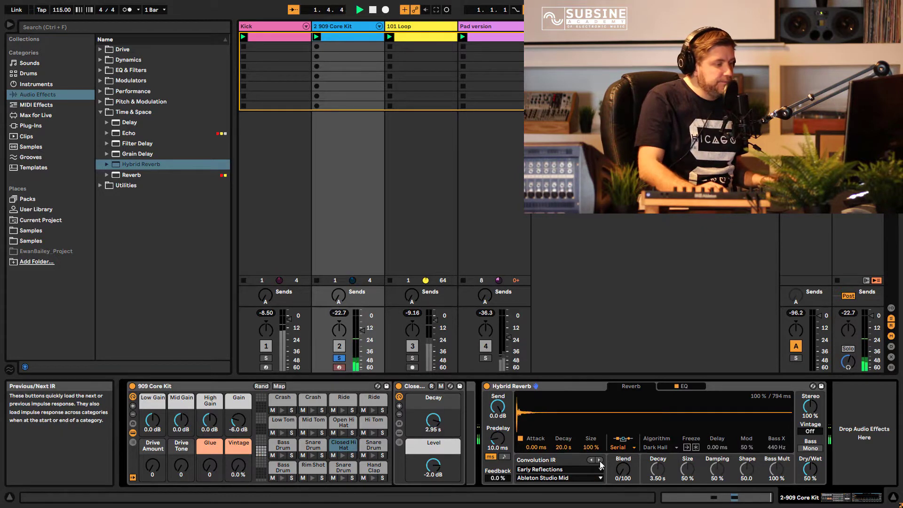
{"action": "left_click", "coordinate": [600, 459]}
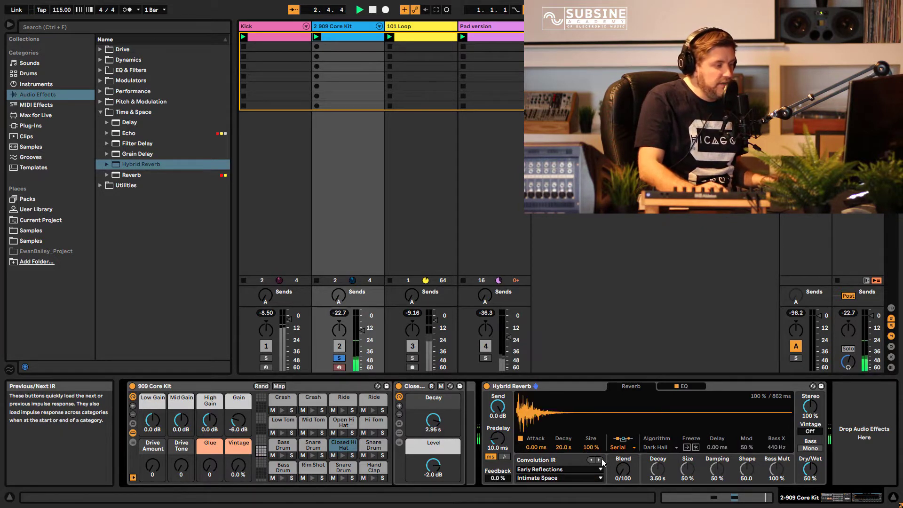
{"action": "left_click", "coordinate": [600, 459]}
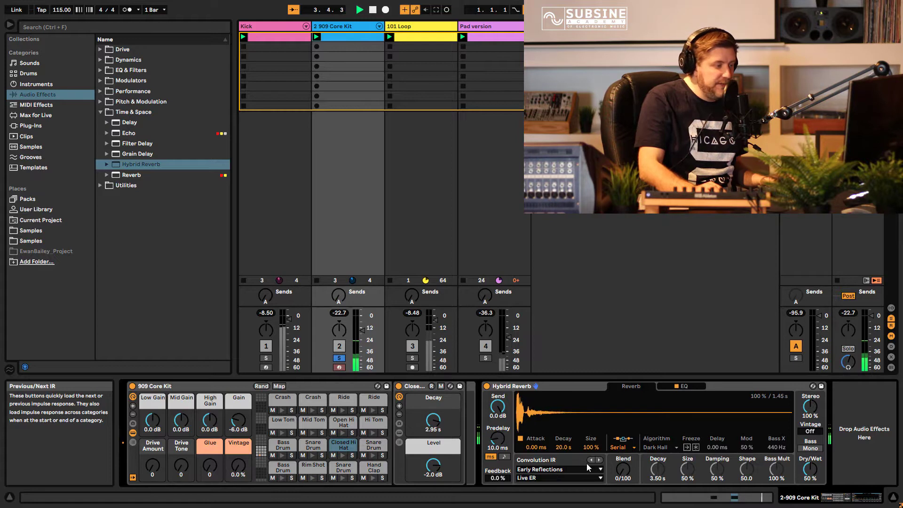
Audition impulse responses from Chambers and Large Rooms, Plates Digital and Textures, ending on Paper.
{"action": "left_click", "coordinate": [571, 469]}
{"action": "left_click", "coordinate": [569, 422]}
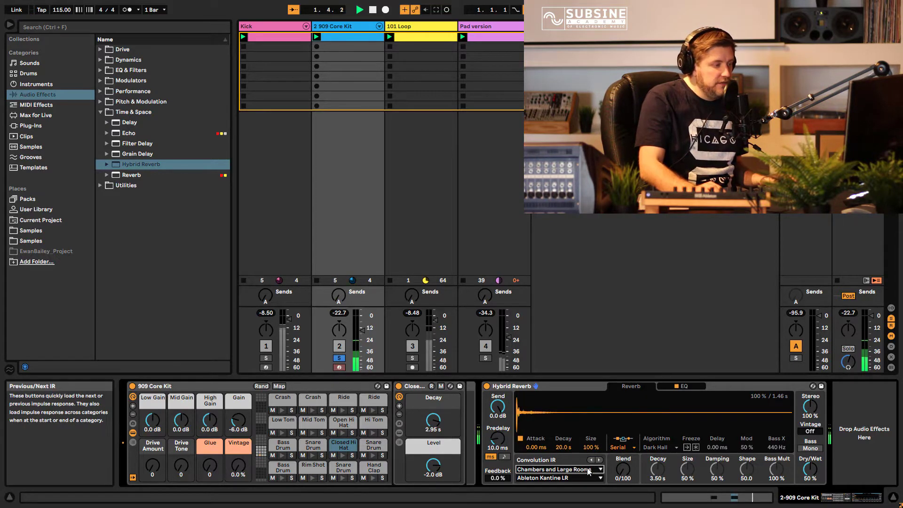
{"action": "left_click", "coordinate": [583, 470]}
{"action": "left_click", "coordinate": [569, 445]}
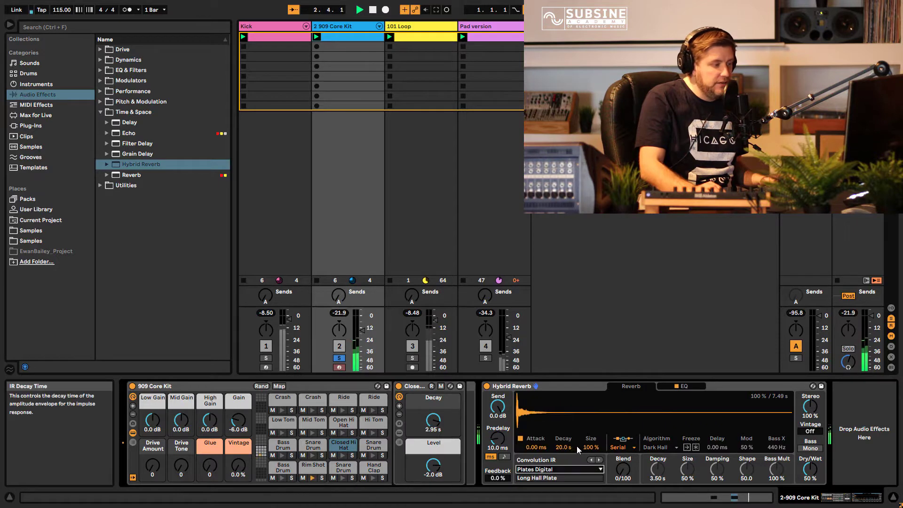
{"action": "left_click", "coordinate": [599, 460]}
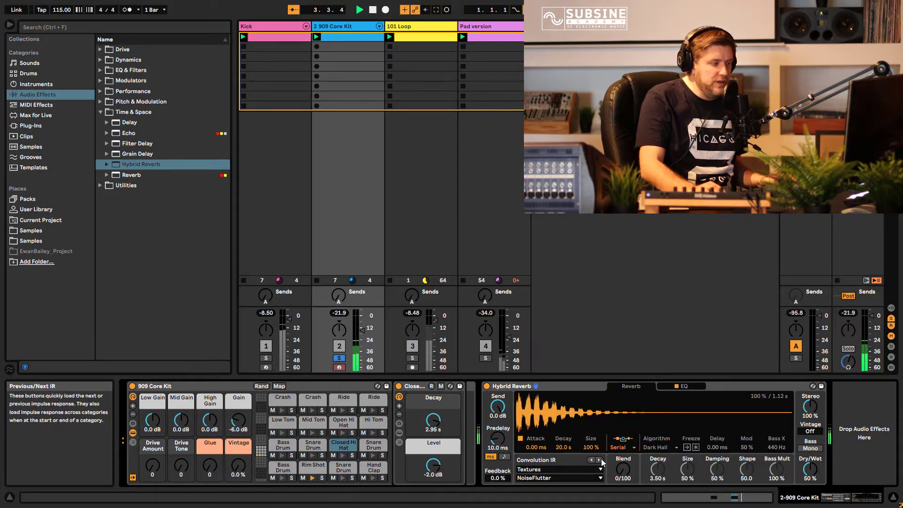
{"action": "left_click", "coordinate": [598, 459]}
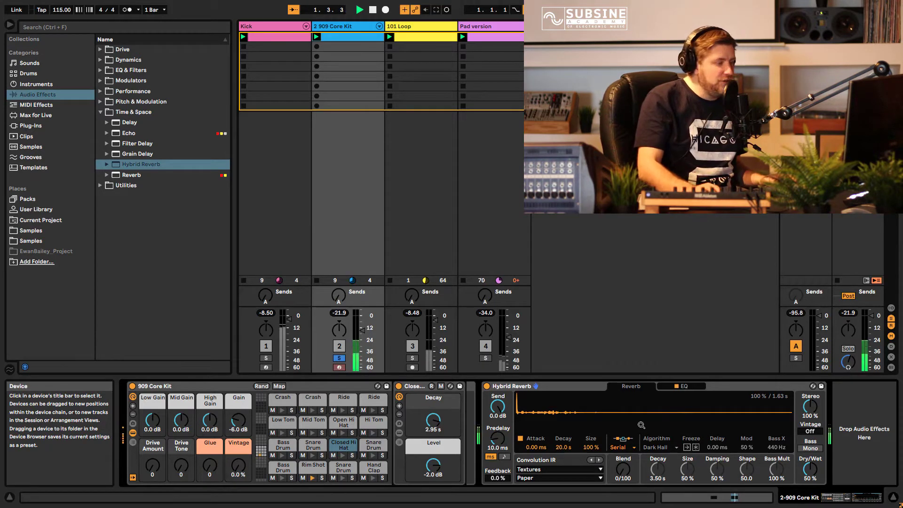
Switch the convolution impulse response category to User and stop playback.
{"action": "left_click", "coordinate": [540, 469]}
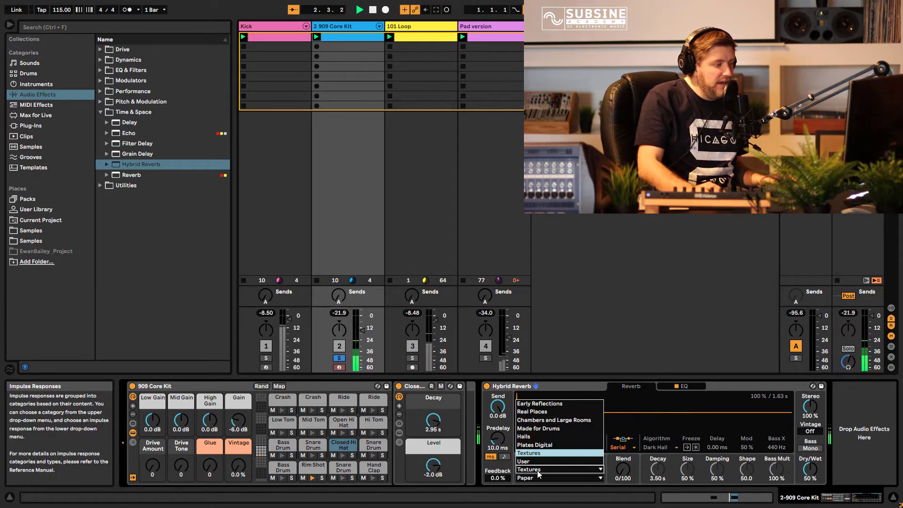
{"action": "left_click", "coordinate": [541, 475]}
{"action": "key", "text": "space"}
{"action": "key", "text": "space"}
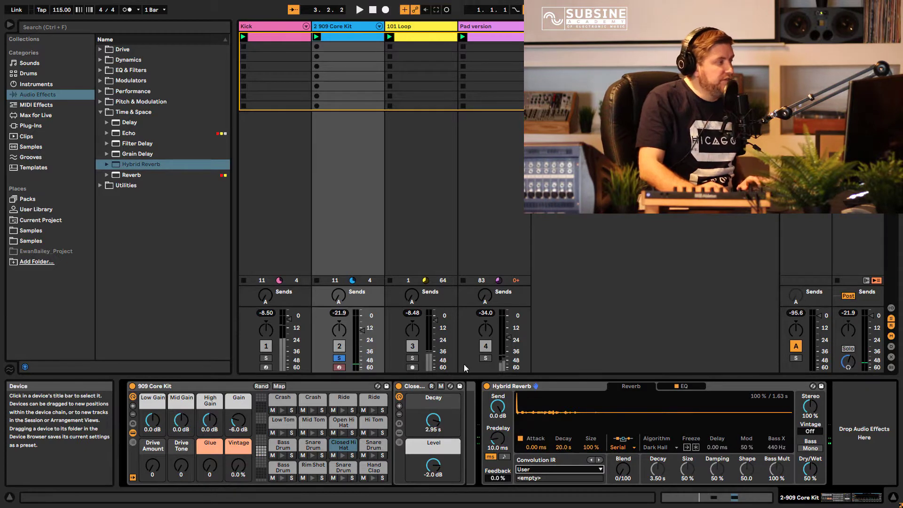
Load ZTNT_Ride_08.wav from the ZTNT_Rides drum hits folder into Hybrid Reverb as the user impulse response.
{"action": "left_click", "coordinate": [38, 239]}
{"action": "left_click", "coordinate": [40, 231]}
{"action": "left_click", "coordinate": [101, 70]}
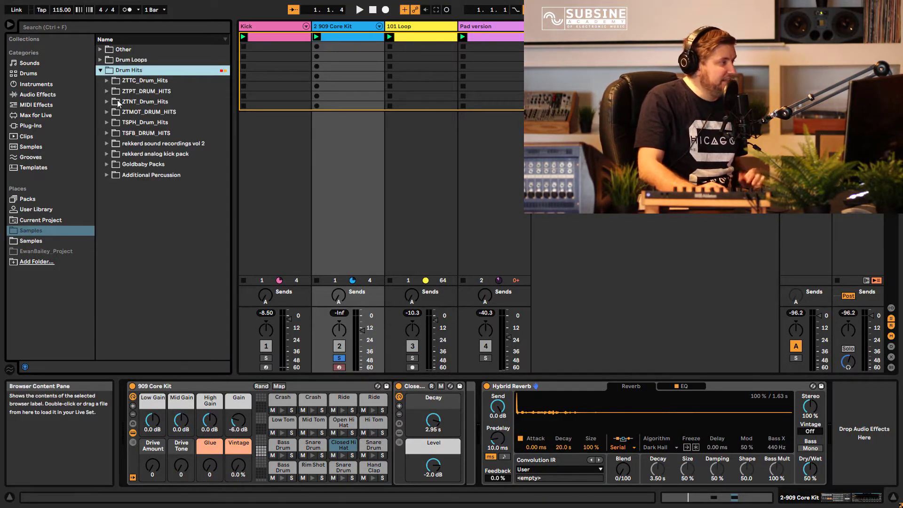
{"action": "left_click", "coordinate": [107, 133]}
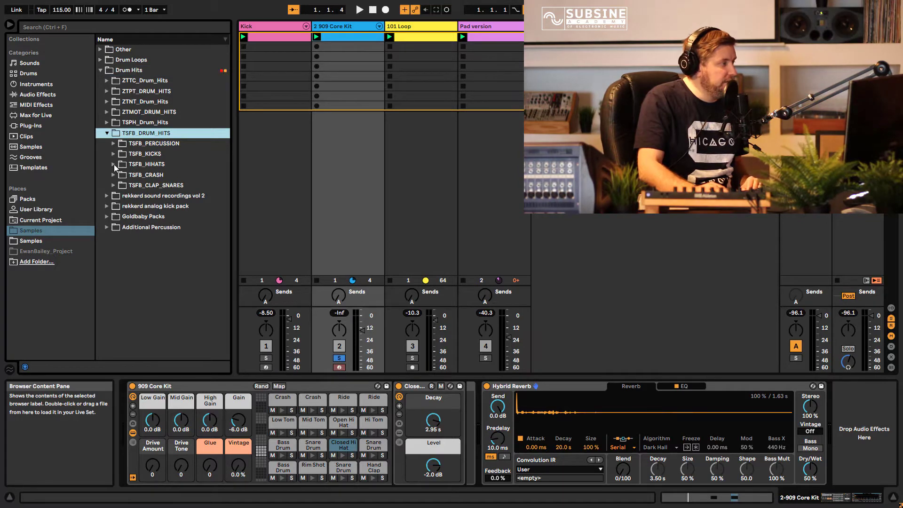
{"action": "left_click", "coordinate": [108, 102]}
{"action": "key", "text": "Down"}
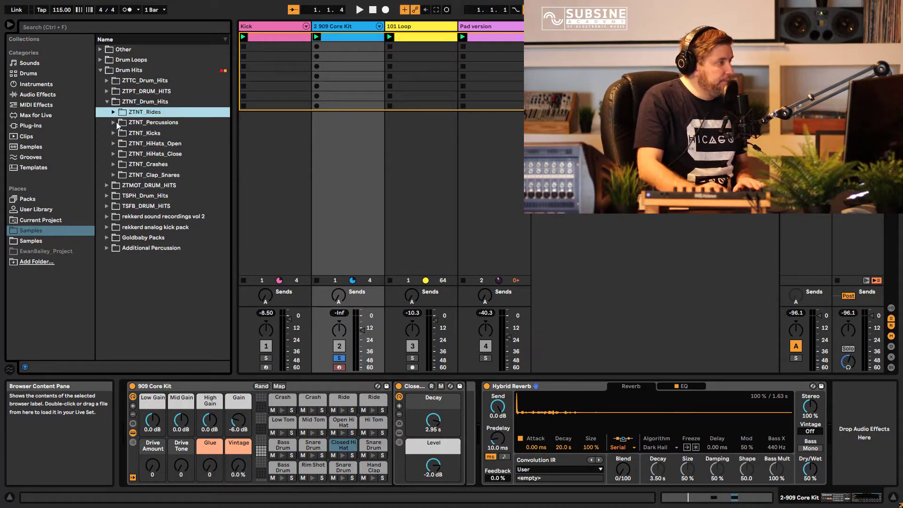
{"action": "key", "text": "Right"}
{"action": "left_click", "coordinate": [147, 144]}
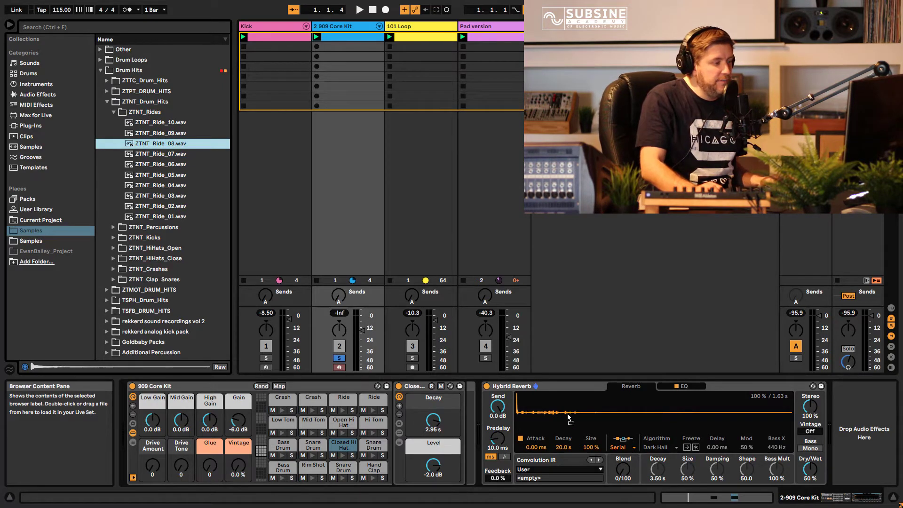
{"action": "left_click_drag", "start_coordinate": [568, 415], "coordinate": [568, 416]}
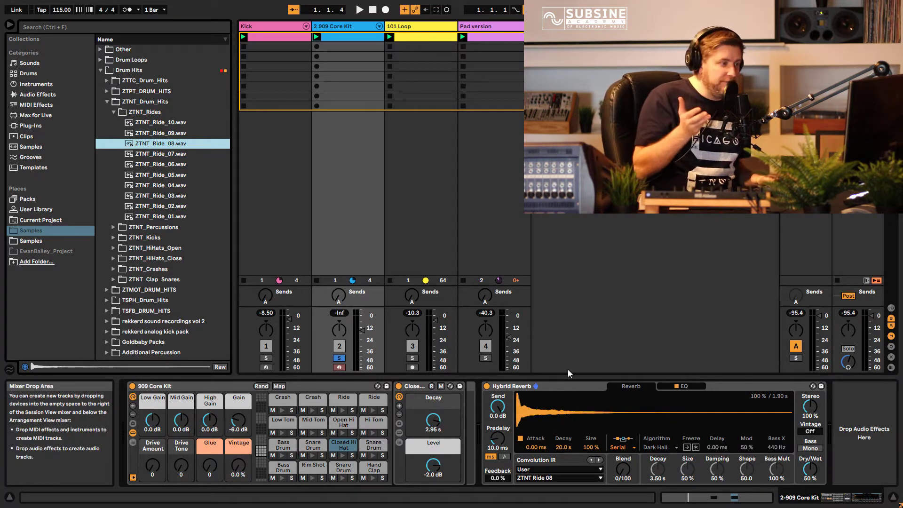
During playback, set Hybrid Reverb's Dry/Wet to 51% and the impulse response Size to 500%.
{"action": "key", "text": "space"}
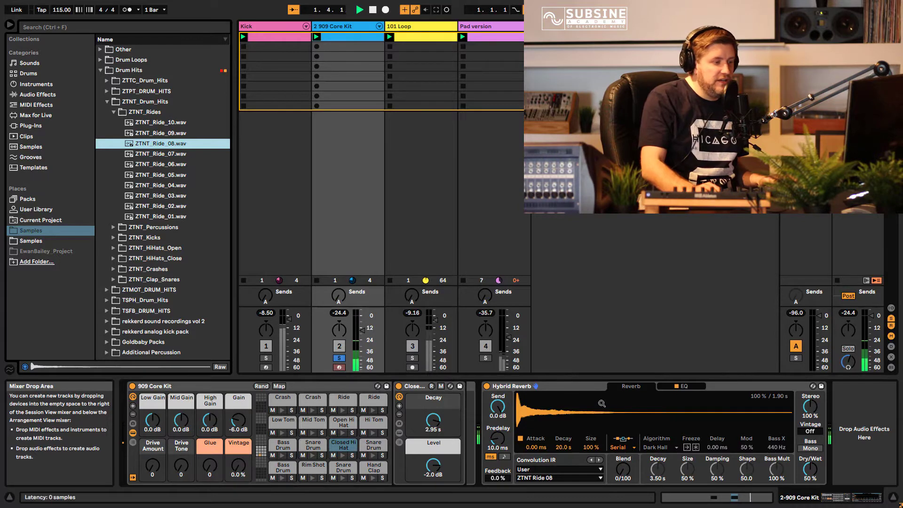
{"action": "left_click_drag", "start_coordinate": [810, 469], "coordinate": [809, 468]}
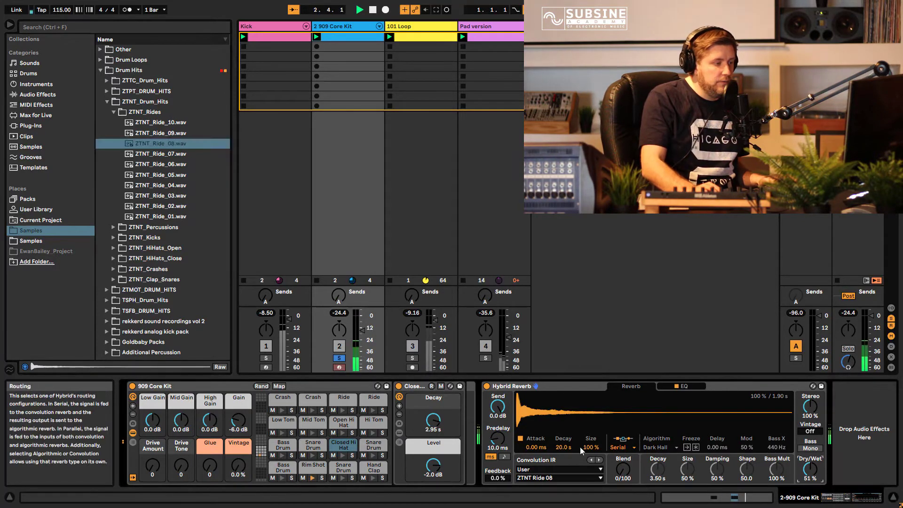
{"action": "mouse_move", "coordinate": [590, 447]}
{"action": "left_mouse_down"}
{"action": "mouse_move", "coordinate": [593, 470]}
{"action": "mouse_move", "coordinate": [594, 442]}
{"action": "left_mouse_up"}
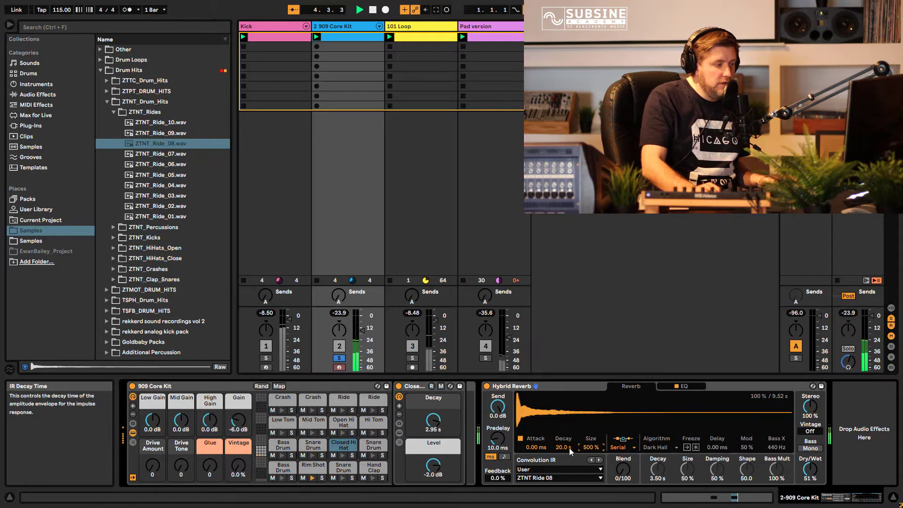
{"action": "key", "text": "space"}
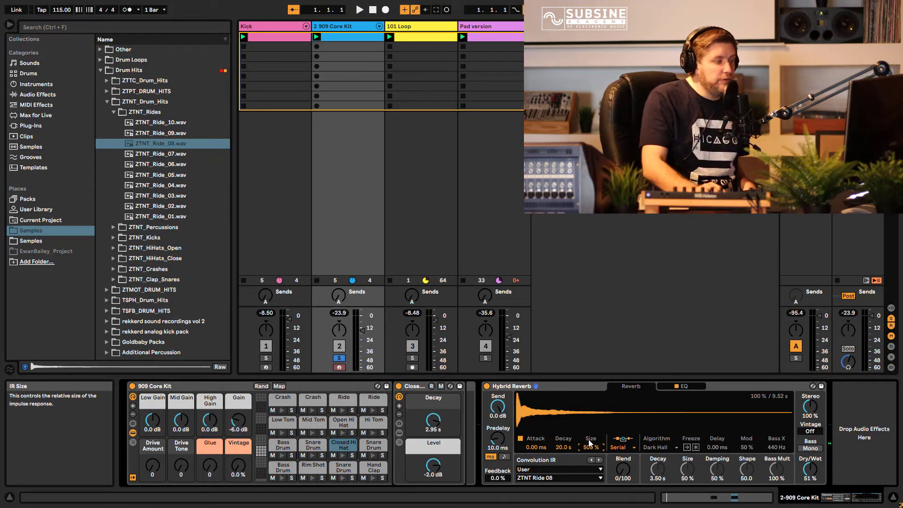
Switch the impulse response to NoiseFlutter in the Textures category and play the soloed track.
{"action": "left_click", "coordinate": [560, 468]}
{"action": "left_click", "coordinate": [540, 451]}
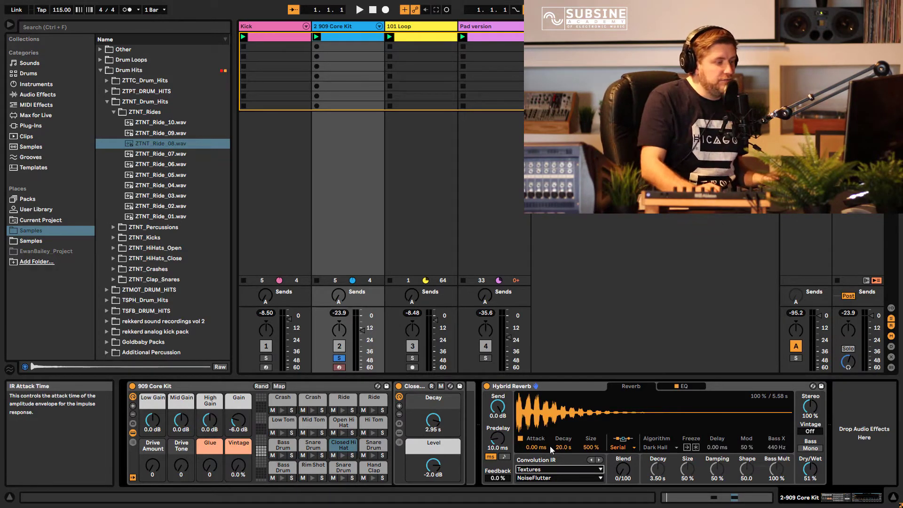
{"action": "key", "text": "space"}
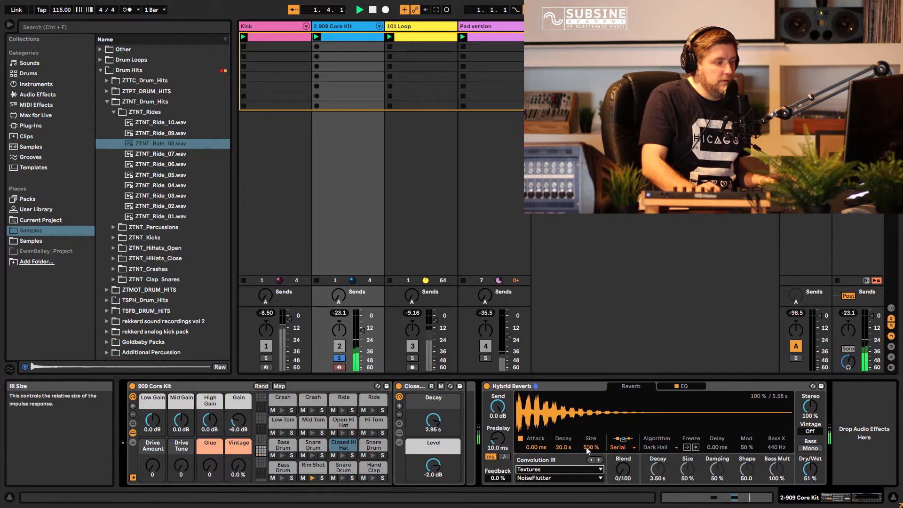
Set the impulse response Size to 100% and switch it to Intimate Space in the Early Reflections category, restarting playback to audition it.
{"action": "mouse_move", "coordinate": [589, 448]}
{"action": "left_mouse_down"}
{"action": "mouse_move", "coordinate": [588, 457]}
{"action": "mouse_move", "coordinate": [588, 442]}
{"action": "left_mouse_up"}
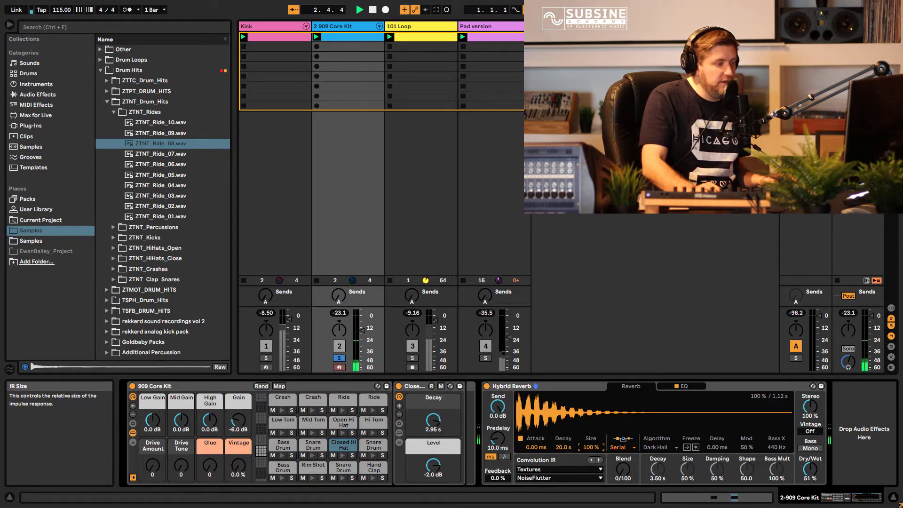
{"action": "left_click", "coordinate": [541, 469]}
{"action": "left_click", "coordinate": [539, 403]}
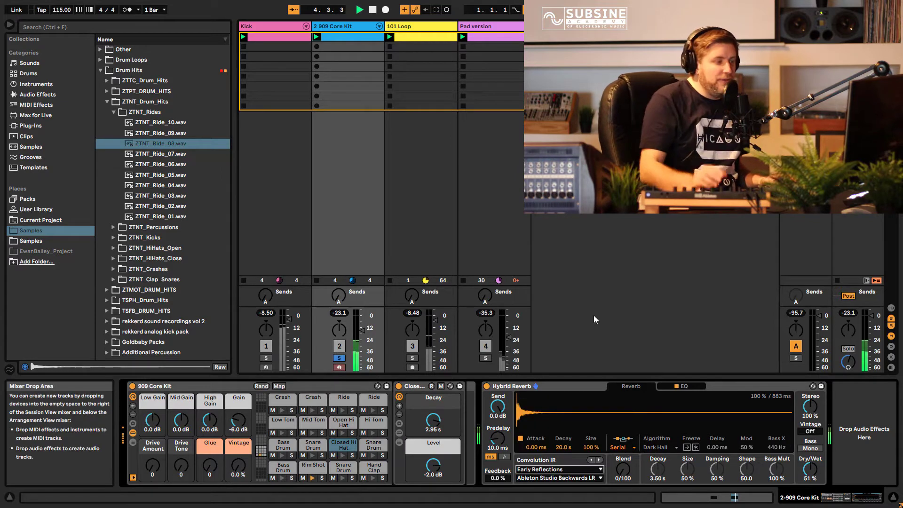
{"action": "key", "text": "space"}
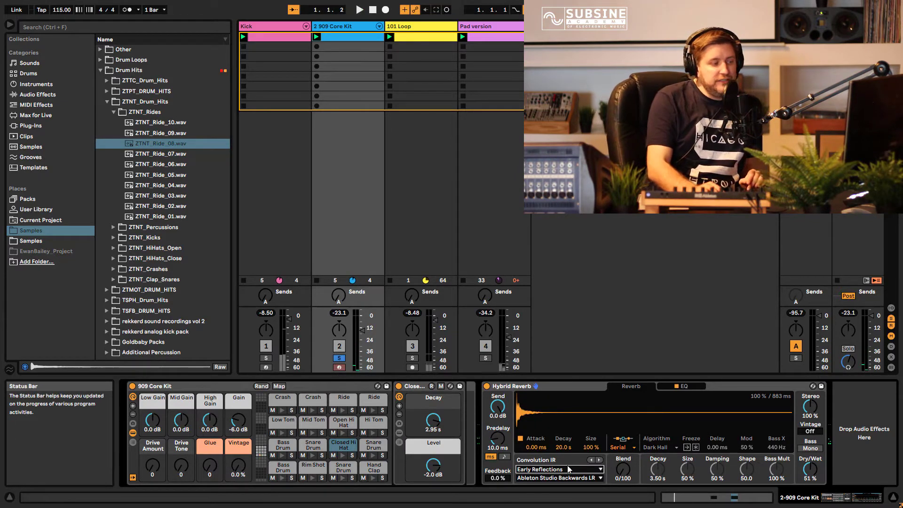
{"action": "left_click", "coordinate": [598, 460]}
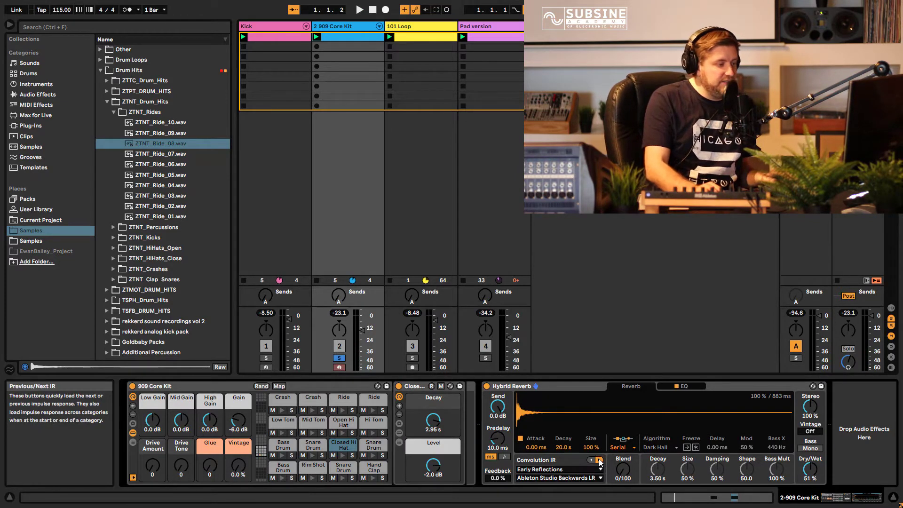
{"action": "key", "text": "space"}
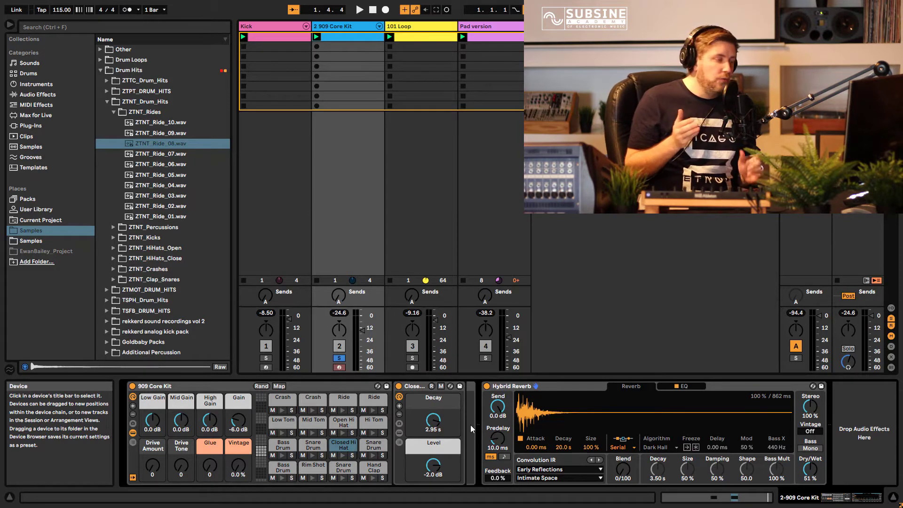
Try a Predelay of 253 ms on the playing drum track and change the predelay to tempo-synced at 2/16.
{"action": "key", "text": "space"}
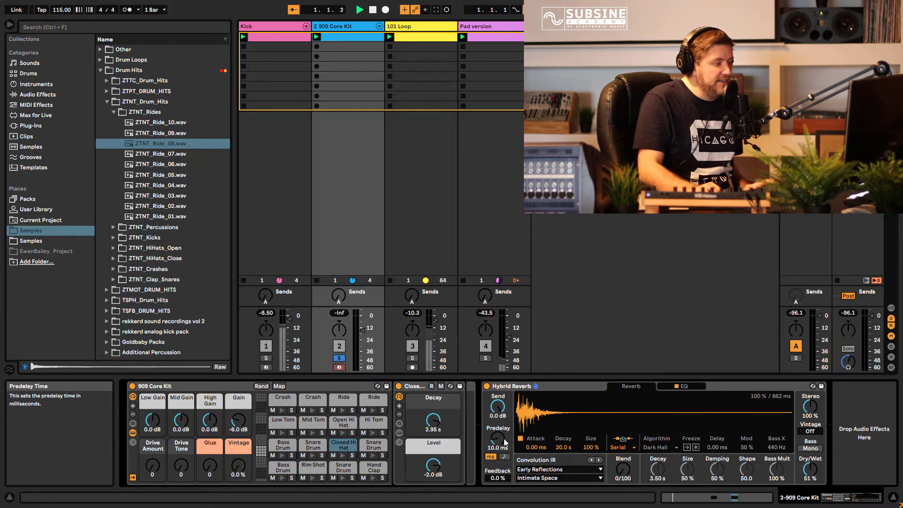
{"action": "mouse_move", "coordinate": [497, 437]}
{"action": "left_mouse_down"}
{"action": "mouse_move", "coordinate": [497, 423]}
{"action": "mouse_move", "coordinate": [490, 442]}
{"action": "left_mouse_up"}
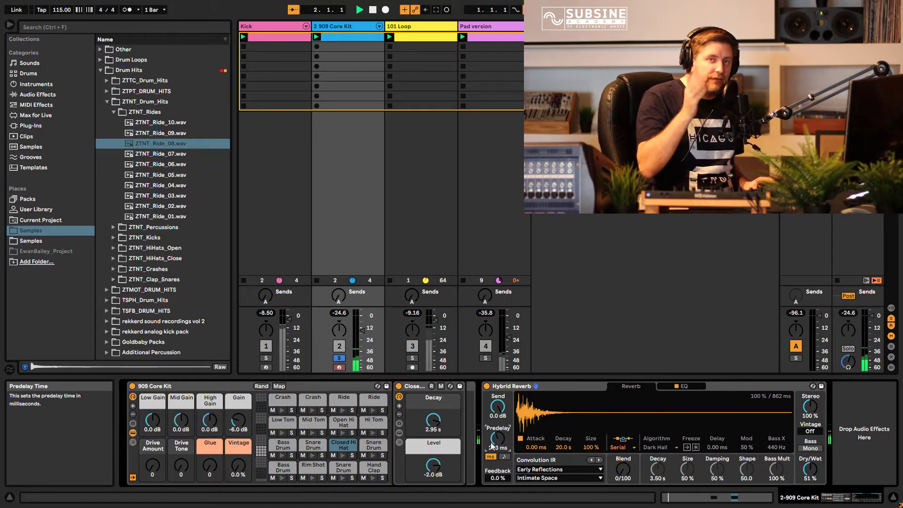
{"action": "key", "text": "space"}
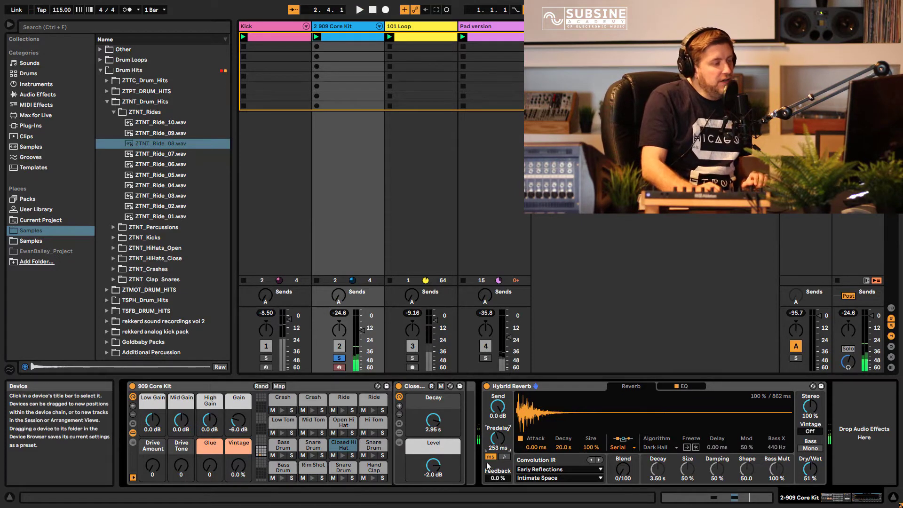
{"action": "key", "text": "space"}
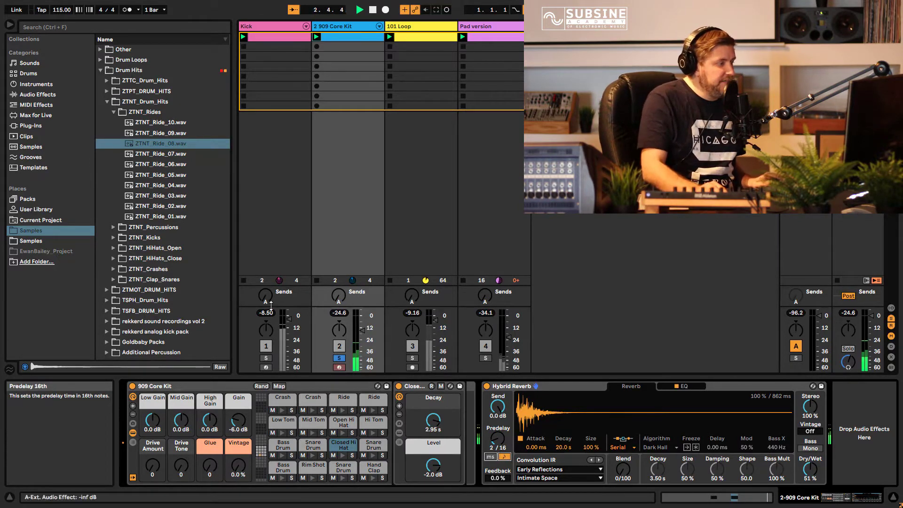
With the Kick track also soloed, set the predelay Feedback to 64% and the synced Predelay to 3/16, and stop playback.
{"action": "left_click", "coordinate": [265, 358]}
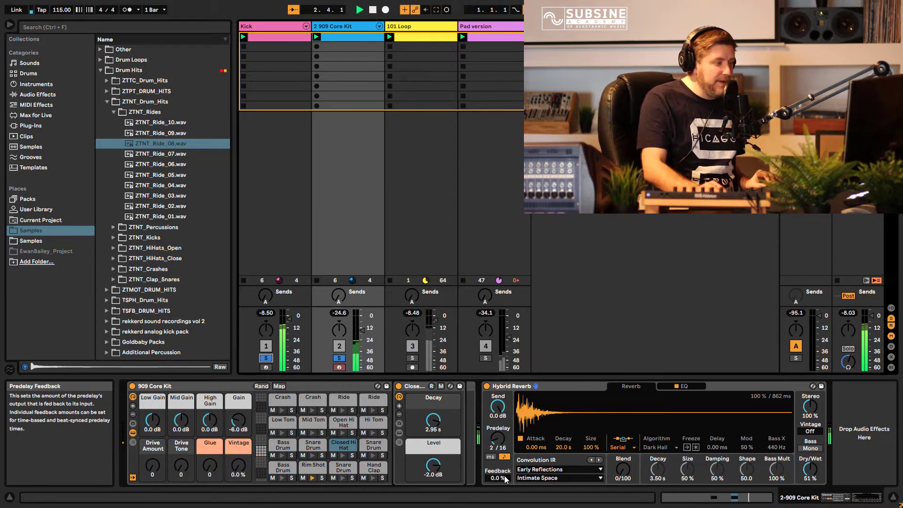
{"action": "left_click_drag", "start_coordinate": [504, 478], "coordinate": [504, 444]}
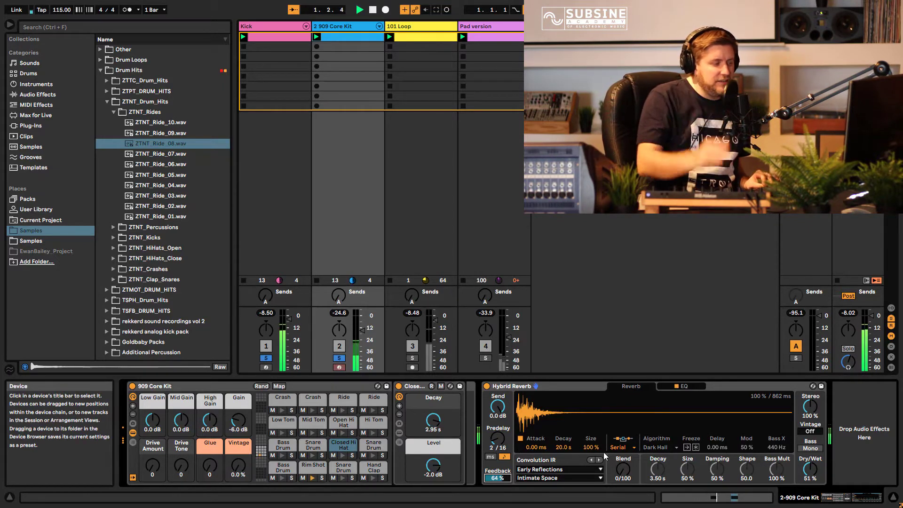
{"action": "left_click_drag", "start_coordinate": [498, 437], "coordinate": [498, 433]}
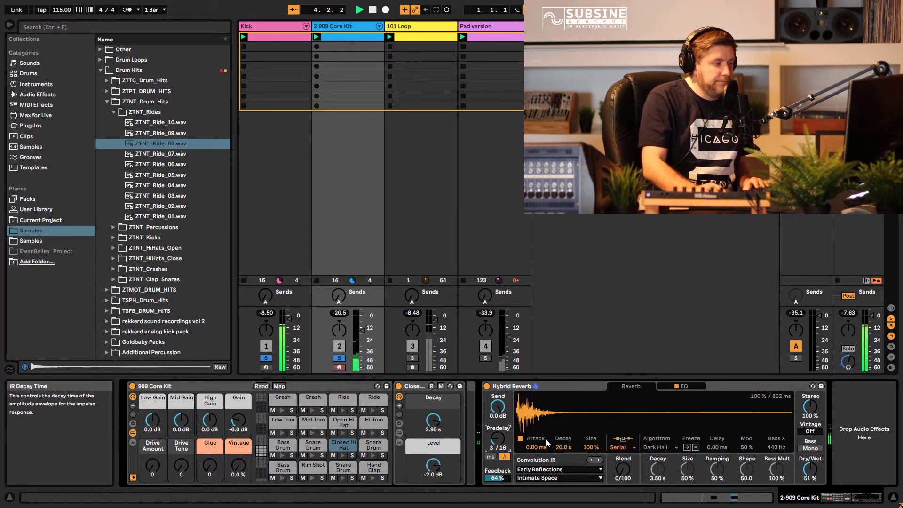
{"action": "key", "text": "space"}
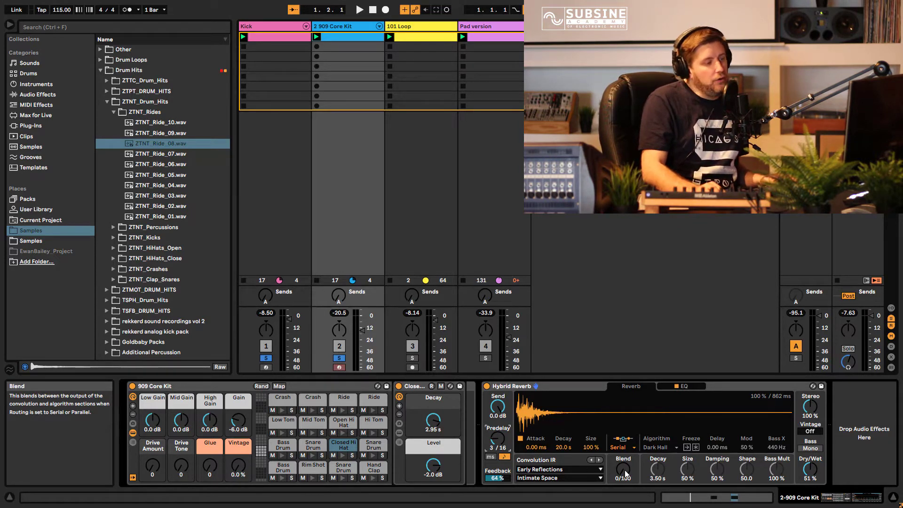
Audition Hybrid Reverb's Blend at 100/0 on the drums and return it to 0/100.
{"action": "left_click_drag", "start_coordinate": [624, 469], "coordinate": [638, 450]}
{"action": "key", "text": "space"}
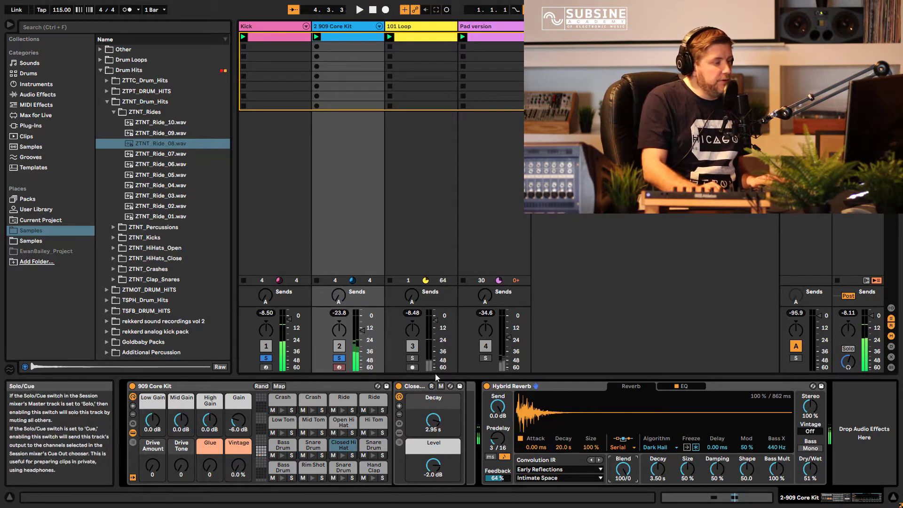
{"action": "left_click_drag", "start_coordinate": [623, 468], "coordinate": [624, 498]}
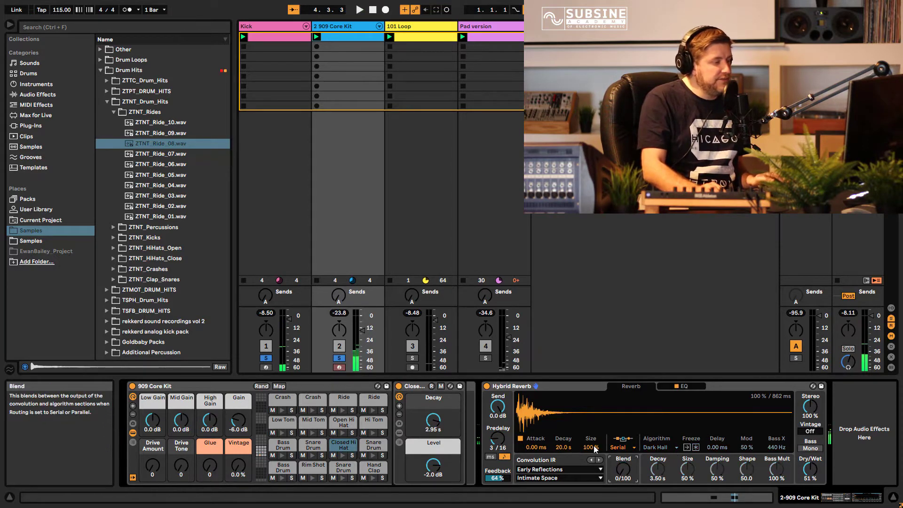
Add Hybrid Reverb to the soloed 101 Loop track and set its Blend to 100/0.
{"action": "left_click", "coordinate": [412, 358]}
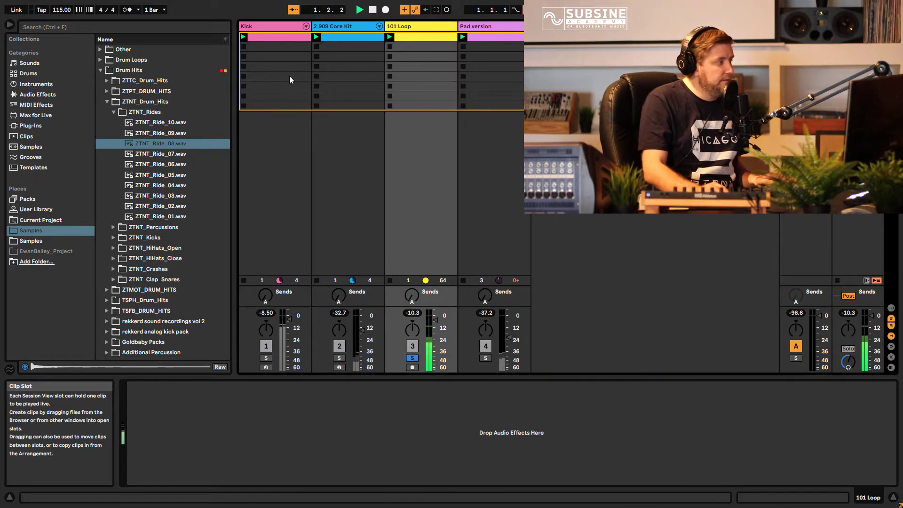
{"action": "left_click", "coordinate": [38, 94]}
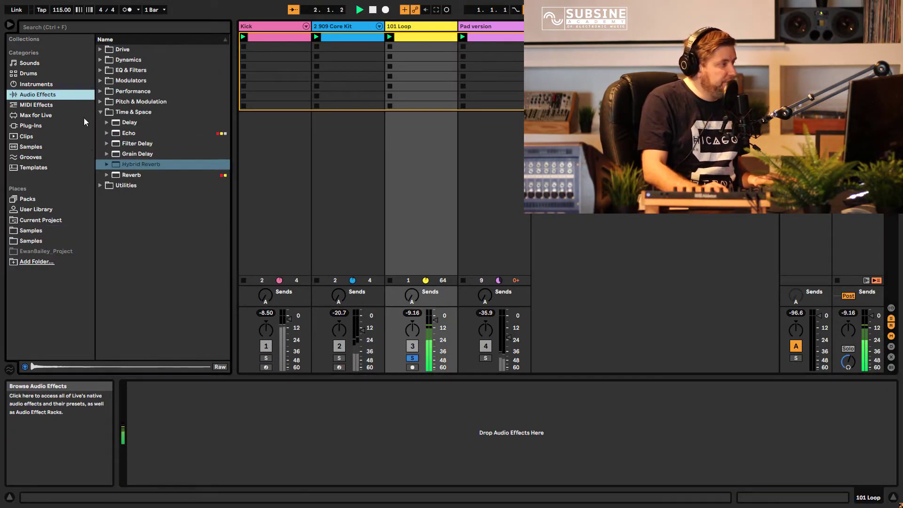
{"action": "double_click", "coordinate": [131, 163]}
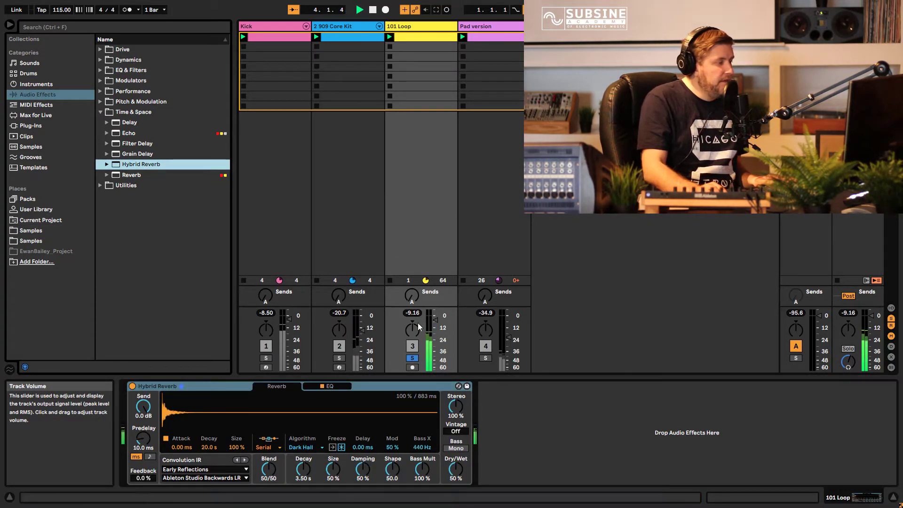
{"action": "left_click_drag", "start_coordinate": [269, 468], "coordinate": [268, 445]}
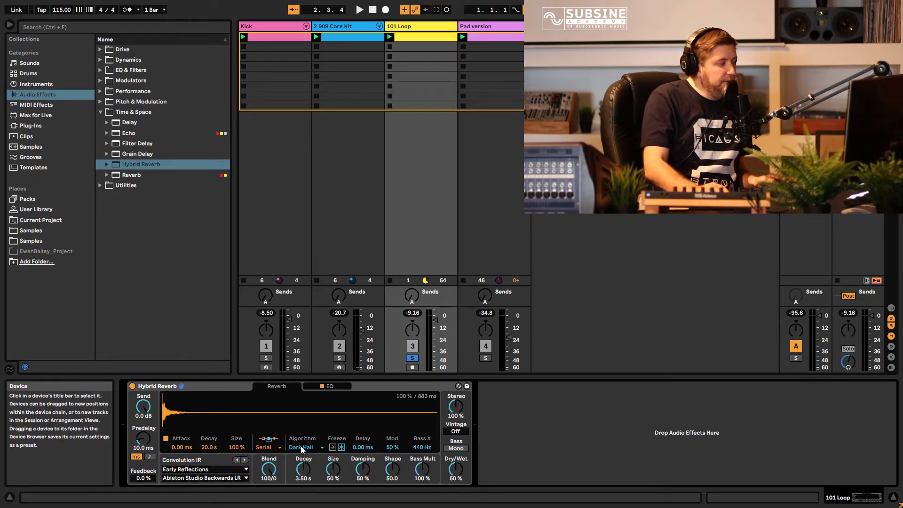
Restart playback and audition the Quartz and Shimmer algorithms on the 101 Loop, setting the Shimmer amount to 45%.
{"action": "key", "text": "space"}
{"action": "left_click", "coordinate": [303, 447]}
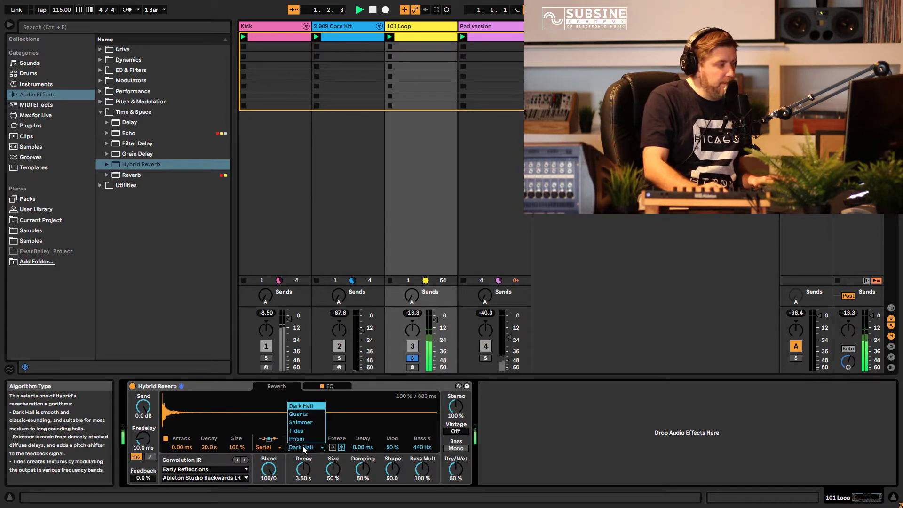
{"action": "left_click", "coordinate": [315, 415]}
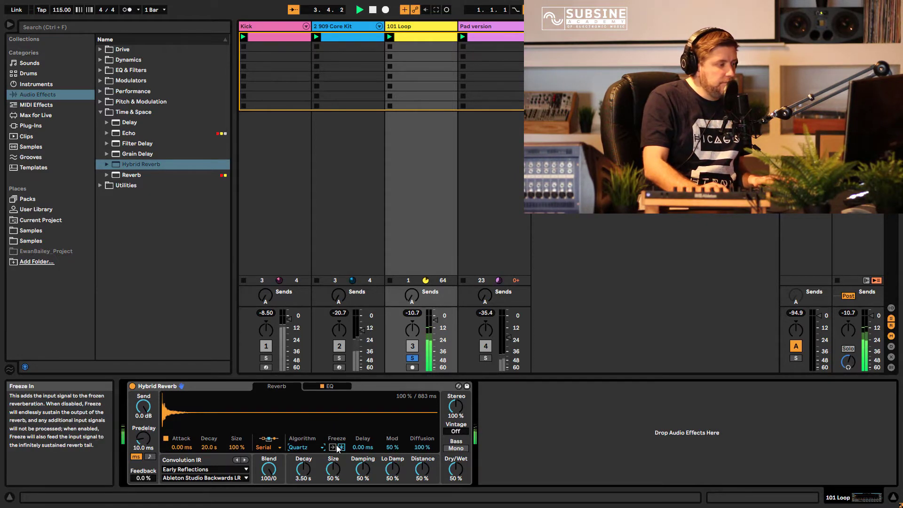
{"action": "left_click", "coordinate": [305, 448]}
{"action": "left_click", "coordinate": [304, 423]}
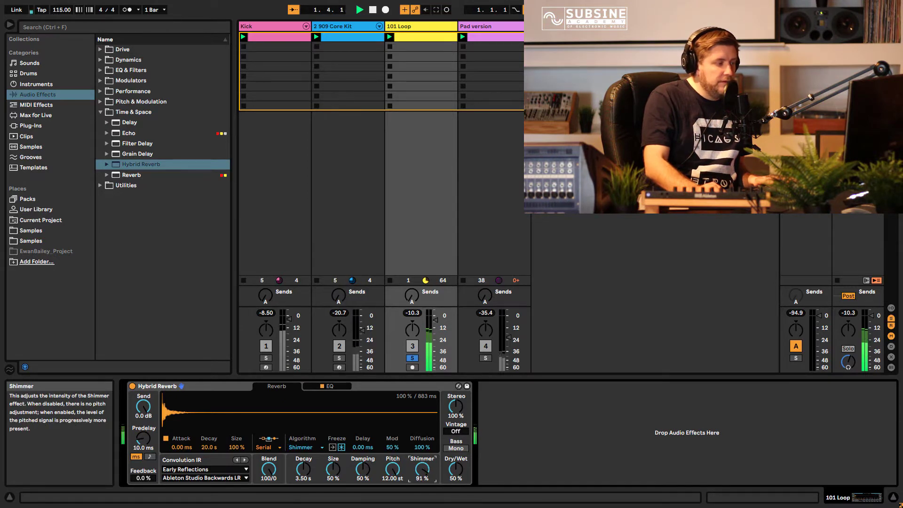
{"action": "left_click_drag", "start_coordinate": [421, 469], "coordinate": [426, 472]}
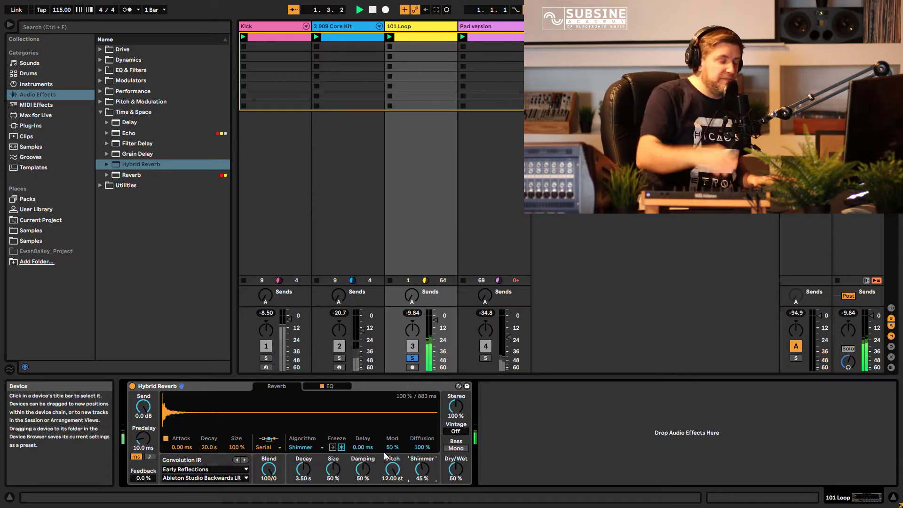
Audition the Tides algorithm, switch to Prism, and hide the Info View.
{"action": "left_click", "coordinate": [303, 447]}
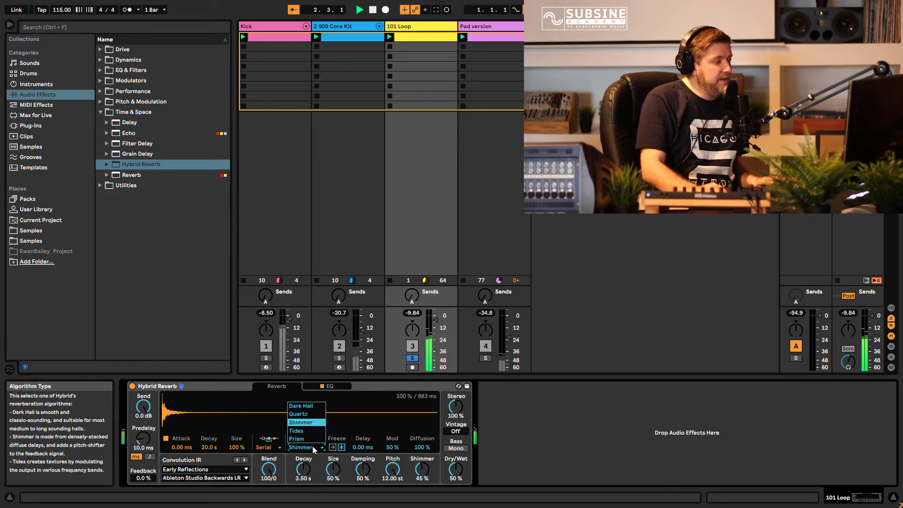
{"action": "left_click", "coordinate": [317, 433]}
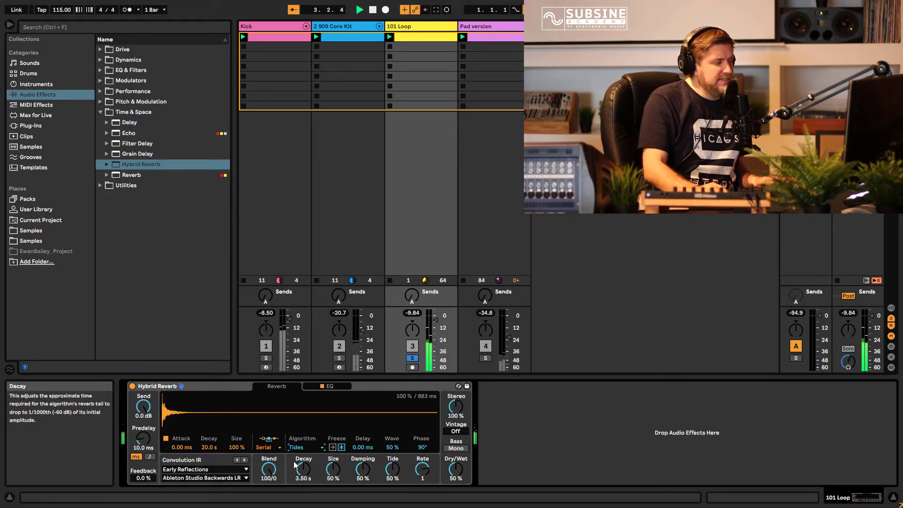
{"action": "left_click", "coordinate": [313, 446]}
{"action": "left_click", "coordinate": [312, 441]}
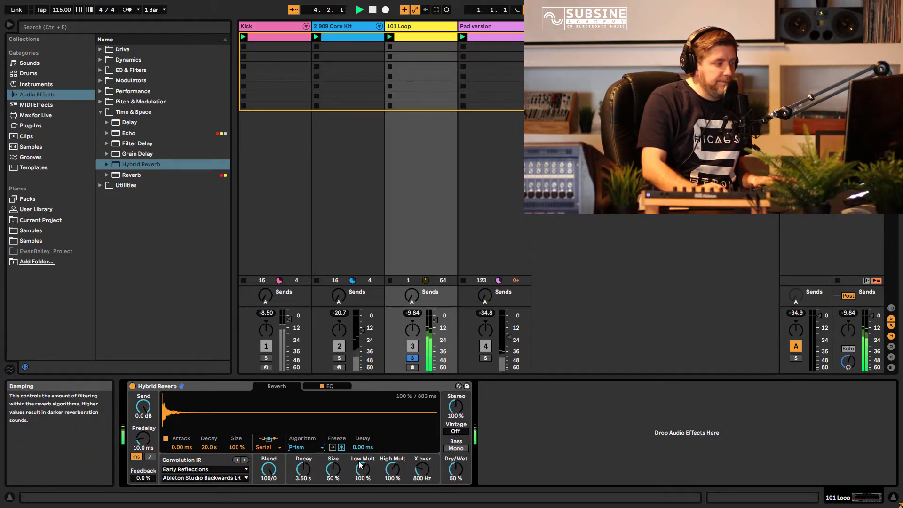
{"action": "left_click", "coordinate": [10, 497]}
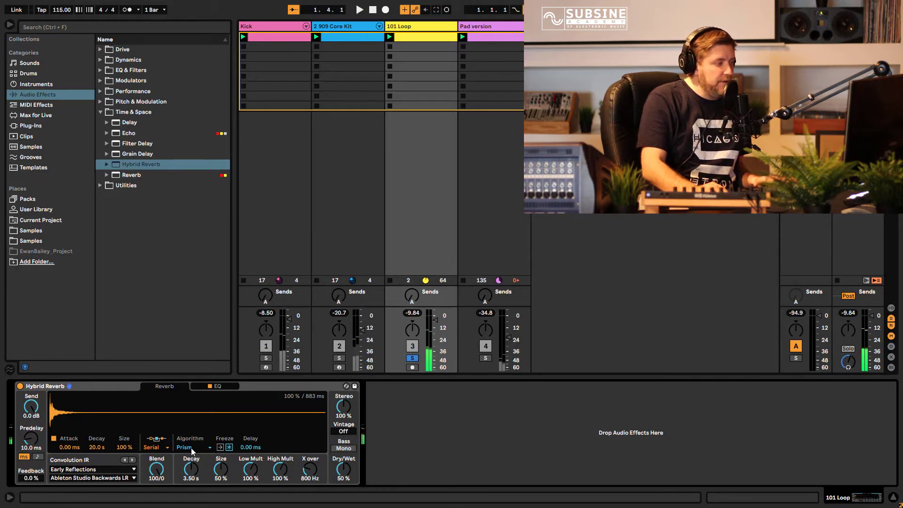
Restart playback with the Prism algorithm, set Dry/Wet to 100%, and freeze the reverb with Freeze In toggled.
{"action": "key", "text": "space"}
{"action": "left_click", "coordinate": [192, 447]}
{"action": "left_click", "coordinate": [219, 442]}
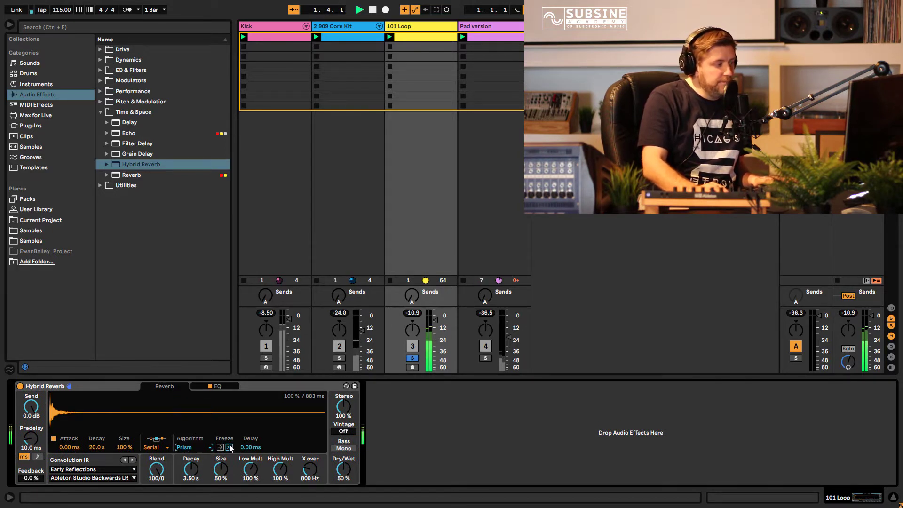
{"action": "left_click_drag", "start_coordinate": [344, 469], "coordinate": [344, 467]}
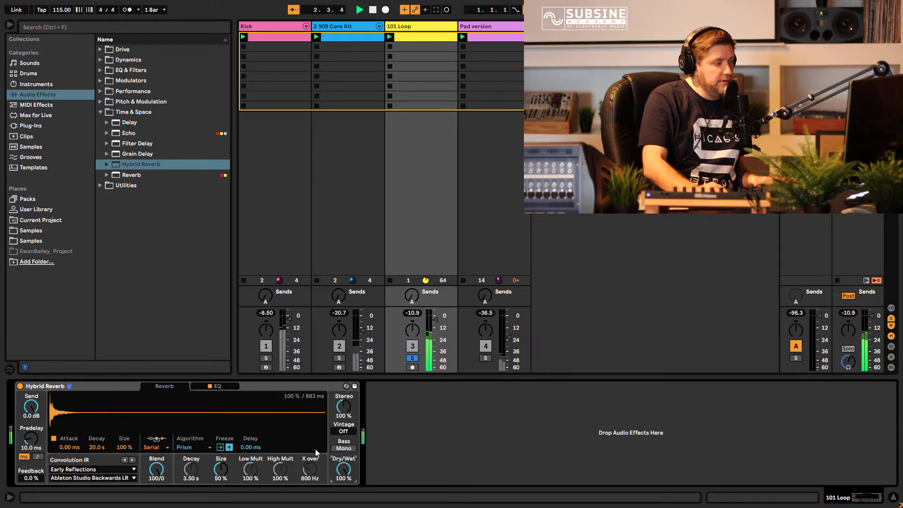
{"action": "left_click", "coordinate": [221, 449]}
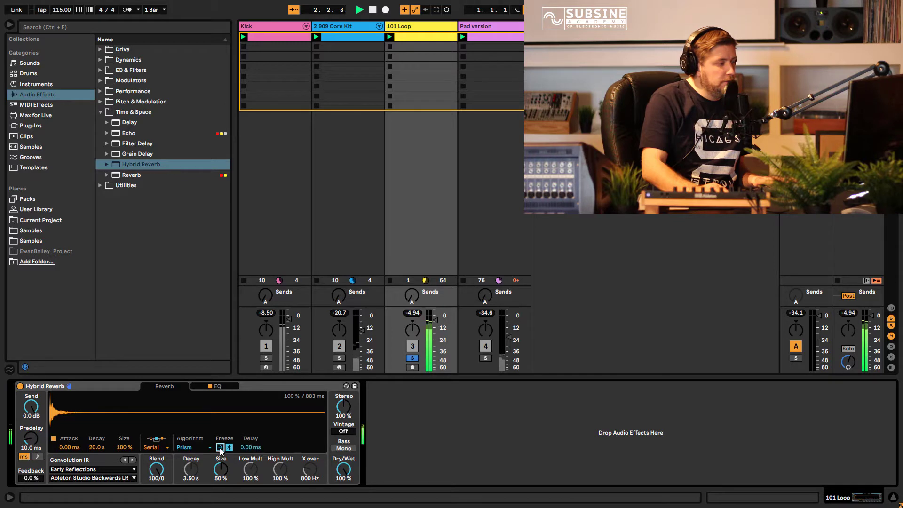
Switch the algorithm to Dark Hall and toggle Freeze and Freeze In while the loop plays.
{"action": "left_click", "coordinate": [208, 447]}
{"action": "left_click", "coordinate": [209, 419]}
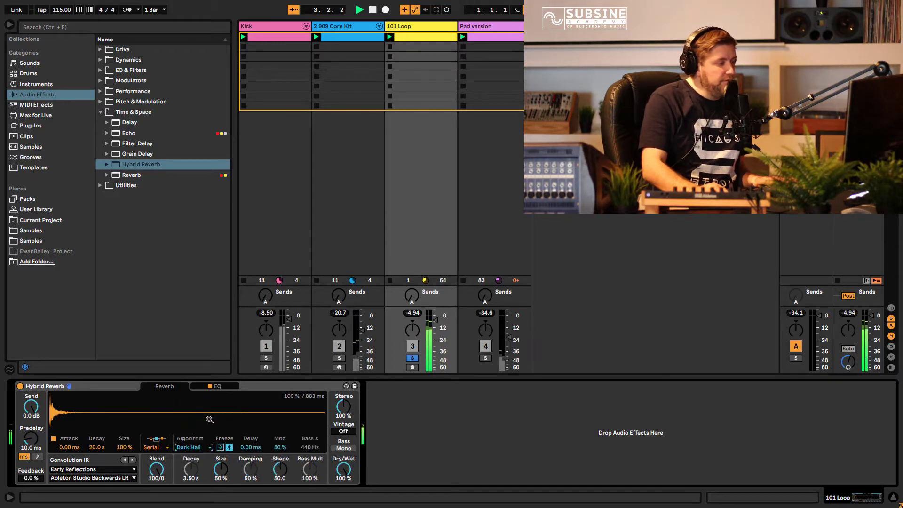
{"action": "left_click", "coordinate": [229, 447]}
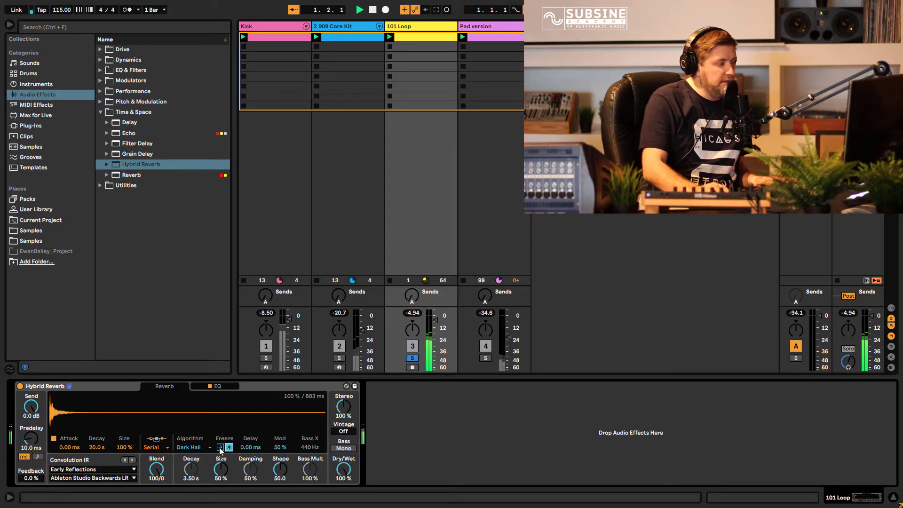
{"action": "left_click", "coordinate": [221, 449]}
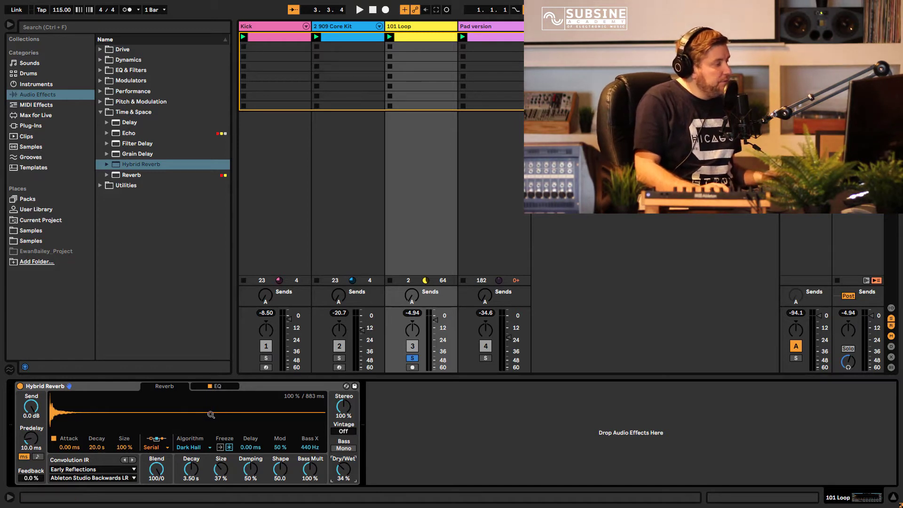
Restart playback, set the Blend to 58/42, and switch the impulse response to Soft Hall in the Halls category.
{"action": "key", "text": "space"}
{"action": "left_click", "coordinate": [233, 391]}
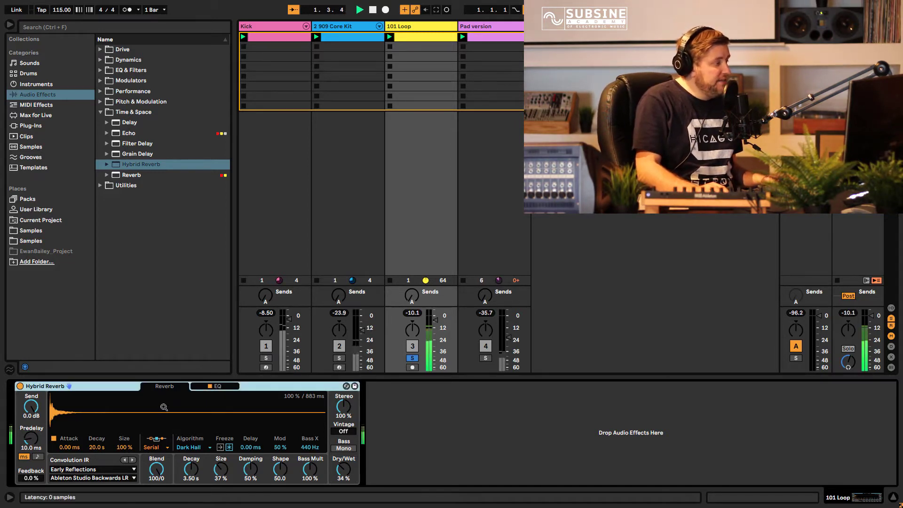
{"action": "left_click_drag", "start_coordinate": [155, 473], "coordinate": [142, 472]}
{"action": "left_click", "coordinate": [130, 470]}
{"action": "left_click", "coordinate": [85, 436]}
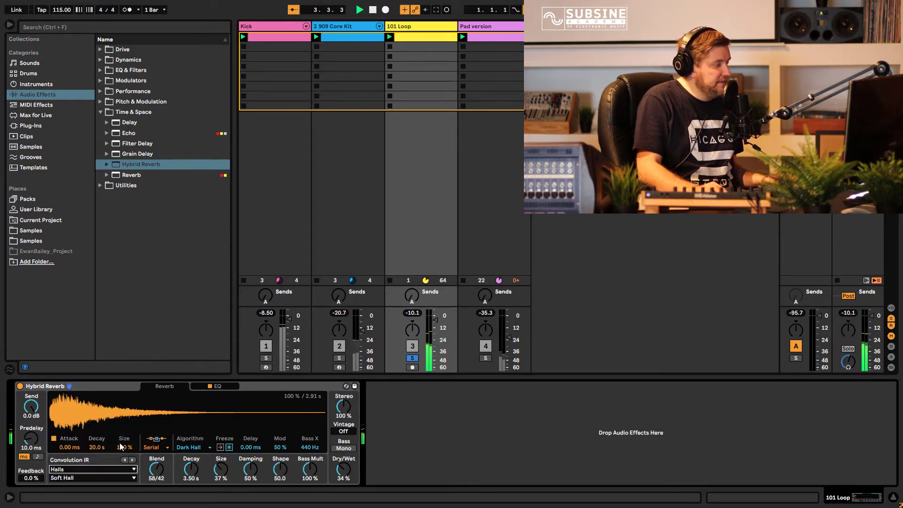
Set the Hybrid Reverb's Blend to 53/47, Decay 2.81 s, Damping 48%, Shape 45.2, Dry/Wet 28%, Vintage to Old and routing to Parallel.
{"action": "left_click_drag", "start_coordinate": [155, 469], "coordinate": [191, 475]}
{"action": "left_click_drag", "start_coordinate": [259, 472], "coordinate": [280, 472]}
{"action": "left_click_drag", "start_coordinate": [344, 469], "coordinate": [343, 473]}
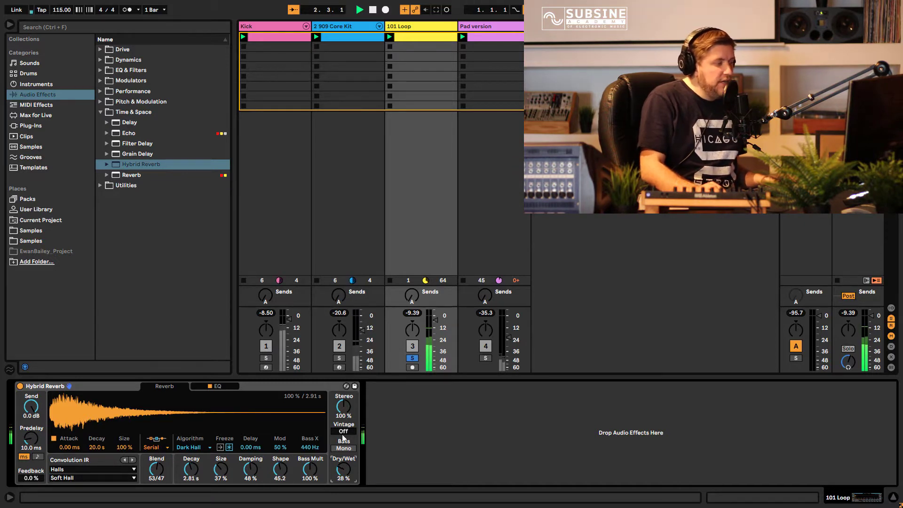
{"action": "left_click_drag", "start_coordinate": [343, 431], "coordinate": [343, 424]}
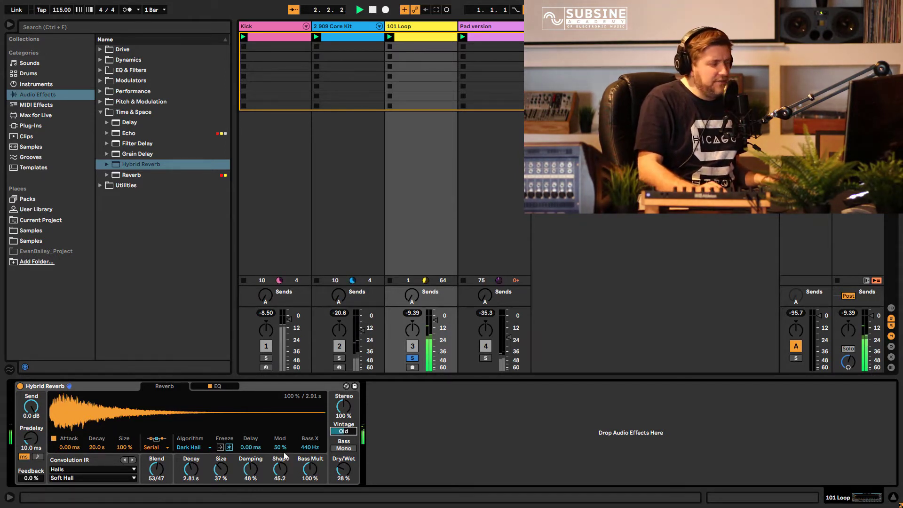
{"action": "left_click", "coordinate": [153, 447]}
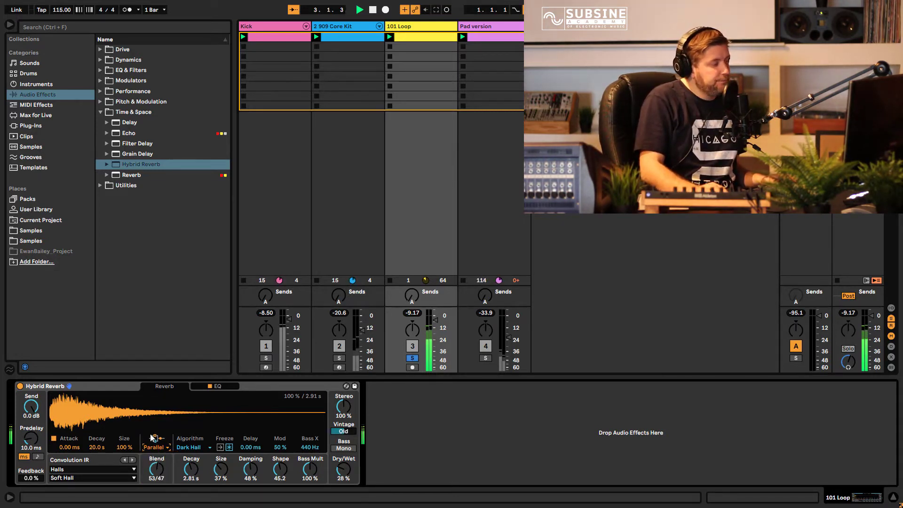
Shape the Hybrid Reverb's EQ with a 223 Hz low cut, a 2.9 dB boost at 790 Hz and a 5.8 dB boost at 2.31 kHz.
{"action": "left_click", "coordinate": [216, 386]}
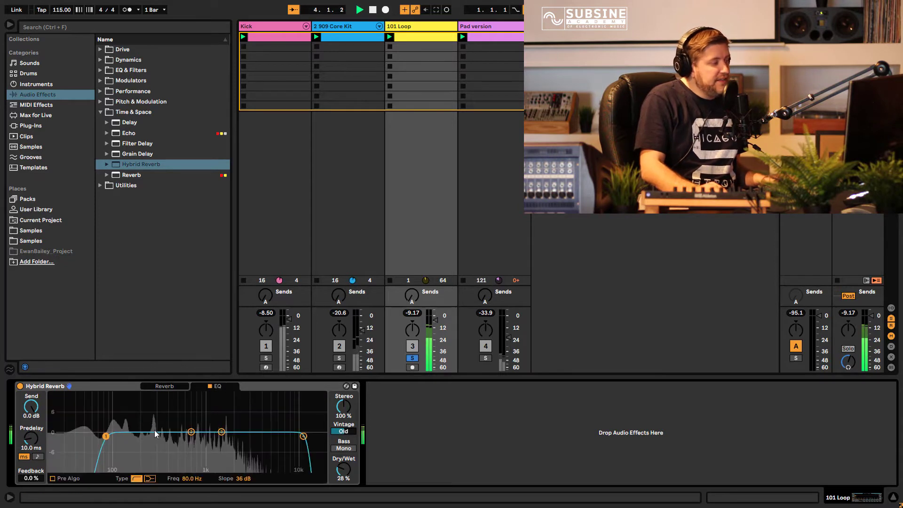
{"action": "left_click_drag", "start_coordinate": [105, 439], "coordinate": [143, 436]}
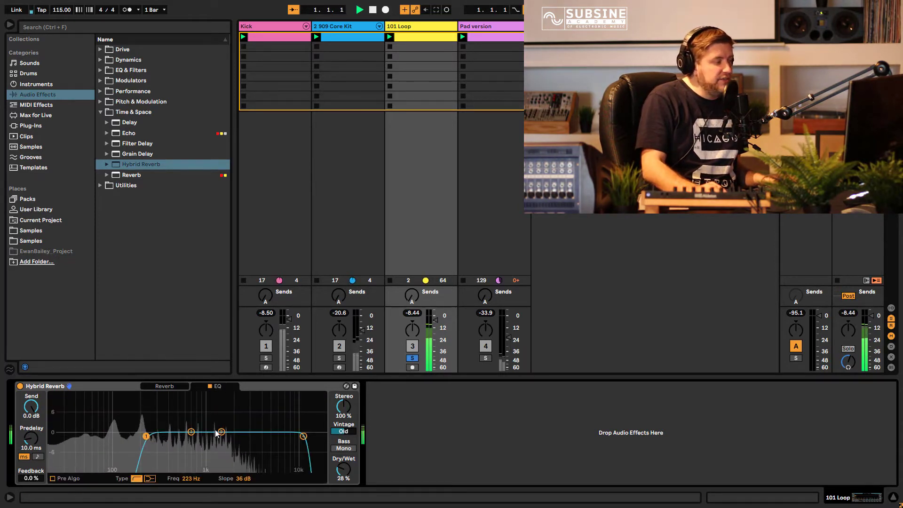
{"action": "left_click_drag", "start_coordinate": [221, 431], "coordinate": [239, 406]}
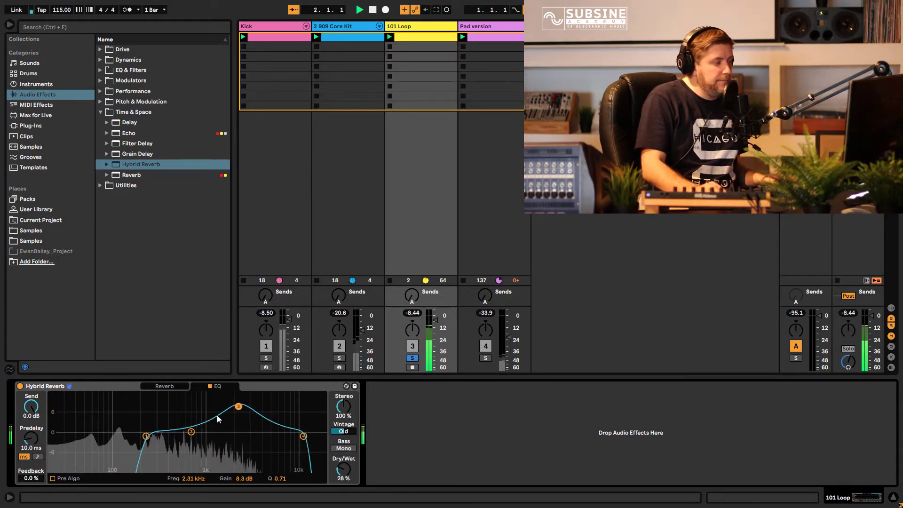
{"action": "left_click_drag", "start_coordinate": [191, 431], "coordinate": [196, 422]}
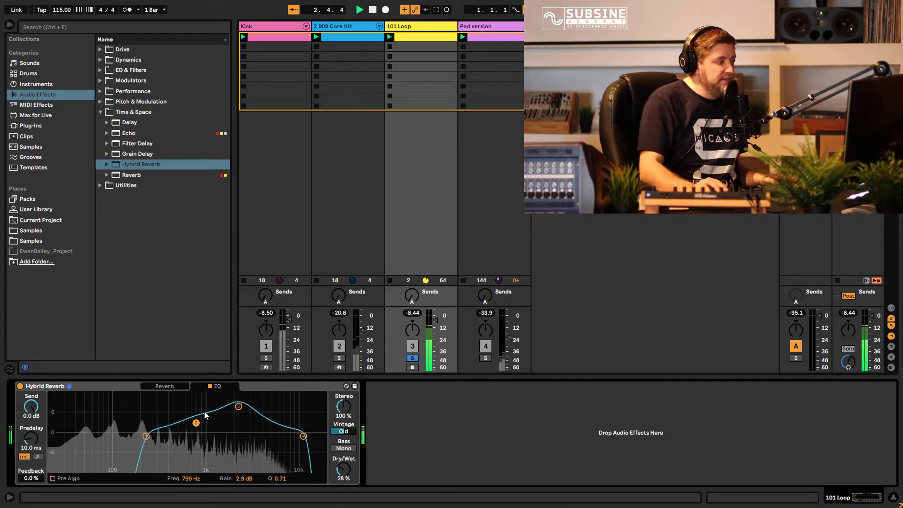
{"action": "left_click_drag", "start_coordinate": [234, 406], "coordinate": [232, 413]}
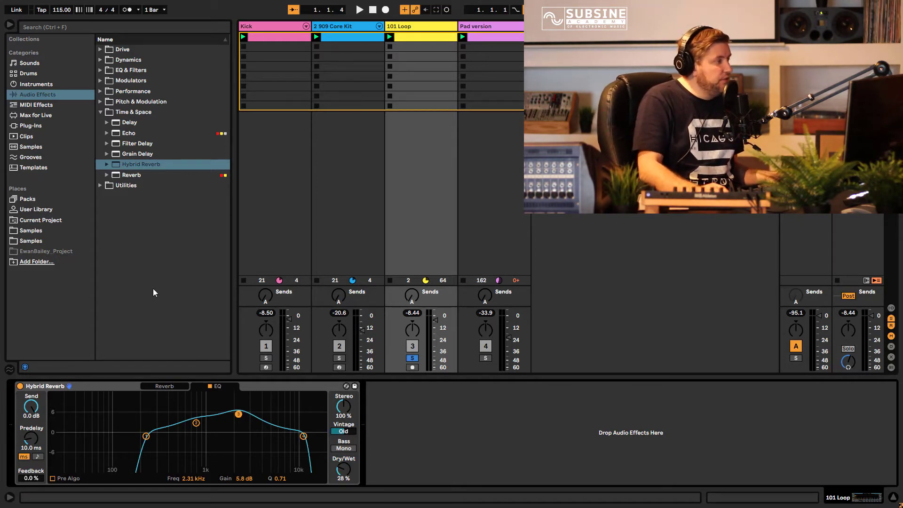
Find Chorus-Ensemble in the Pitch & Modulation effects and add it after Hybrid Reverb on the 101 Loop track.
{"action": "left_click", "coordinate": [100, 111]}
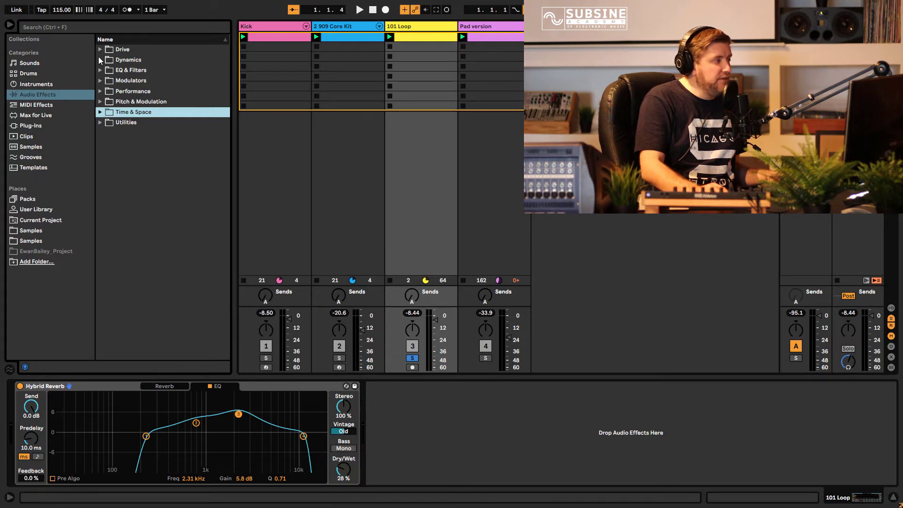
{"action": "left_click", "coordinate": [100, 101]}
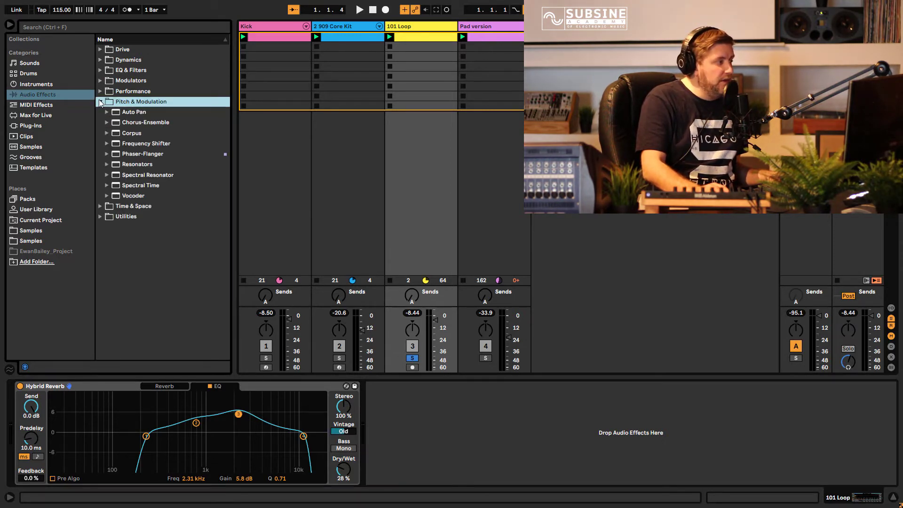
{"action": "left_click", "coordinate": [126, 125]}
{"action": "left_click", "coordinate": [146, 154]}
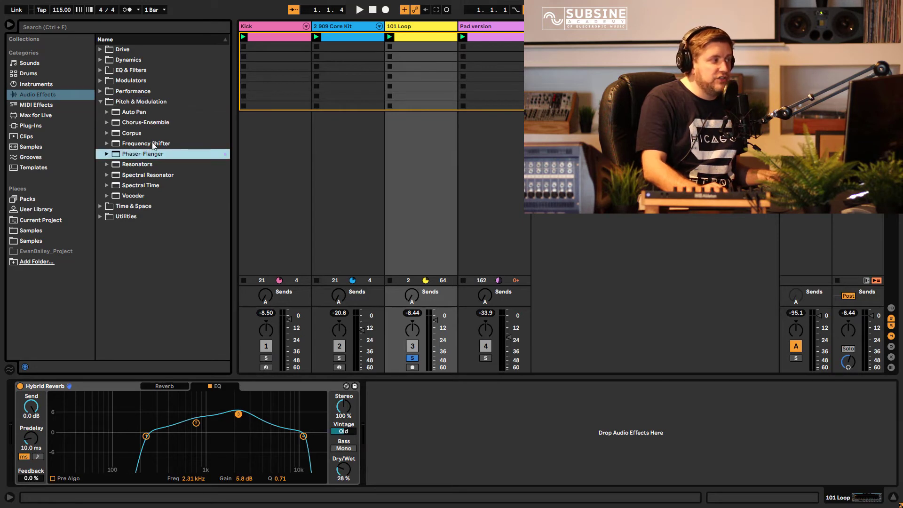
{"action": "left_click", "coordinate": [138, 122]}
{"action": "left_click_drag", "start_coordinate": [244, 260], "coordinate": [368, 391]}
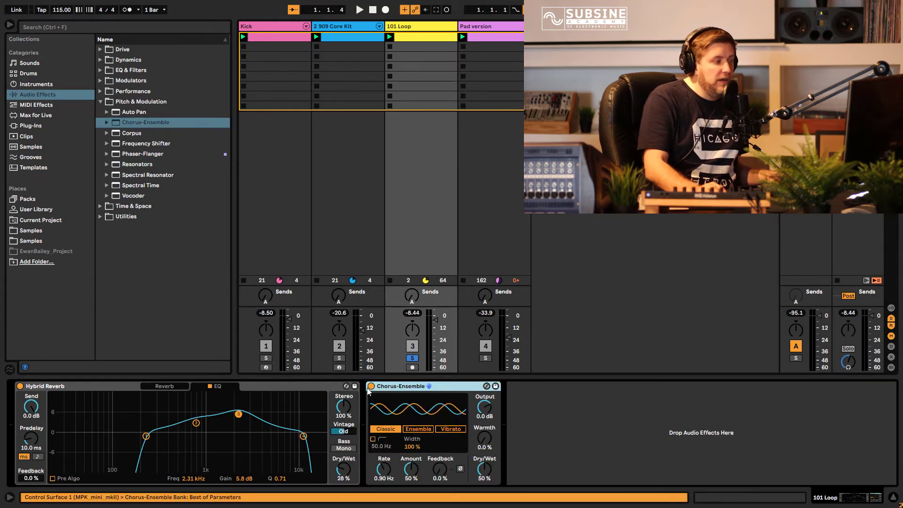
Start playback and set the Chorus-Ensemble's Warmth to 7.6%, Feedback to 46%, Rate to 0.16 Hz and Amount to 81%.
{"action": "key", "text": "space"}
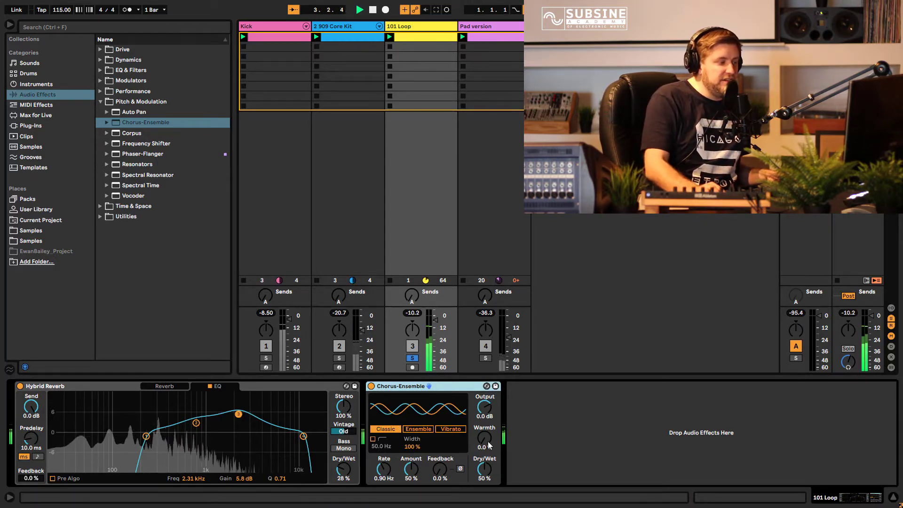
{"action": "left_click_drag", "start_coordinate": [489, 445], "coordinate": [484, 465]}
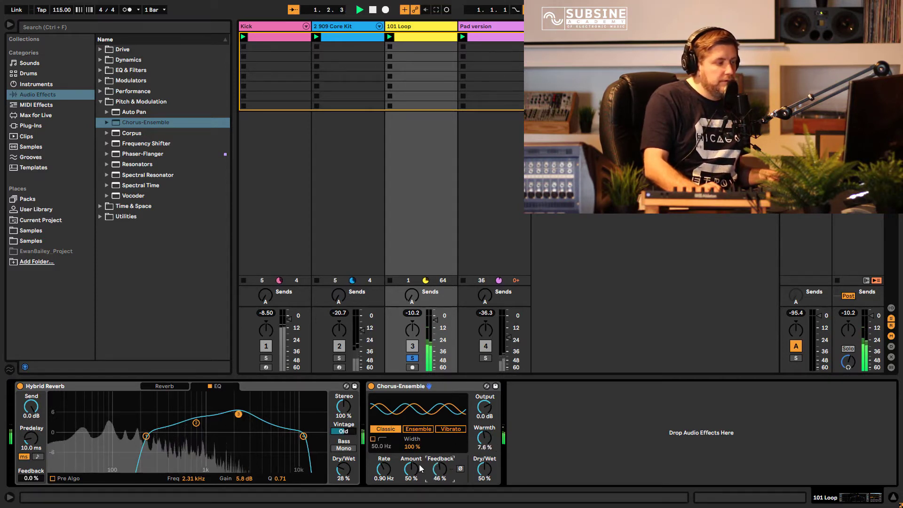
{"action": "left_click_drag", "start_coordinate": [383, 470], "coordinate": [384, 501]}
{"action": "left_click_drag", "start_coordinate": [410, 465], "coordinate": [410, 434]}
Audition Ensemble mode with 90% Feedback and 21% Amount, and return the chorus to Classic mode with Feedback at 30%.
{"action": "left_click", "coordinate": [418, 429]}
{"action": "left_click_drag", "start_coordinate": [444, 468], "coordinate": [444, 419]}
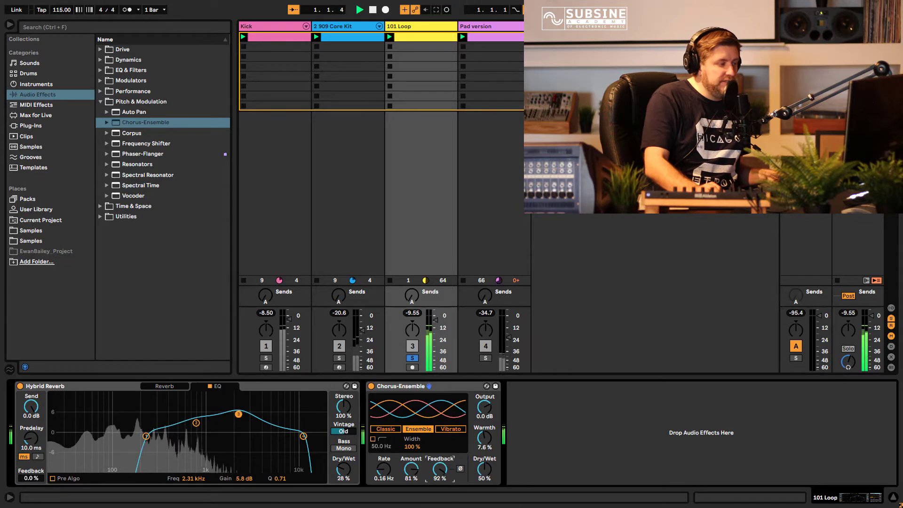
{"action": "left_click_drag", "start_coordinate": [440, 469], "coordinate": [440, 470]}
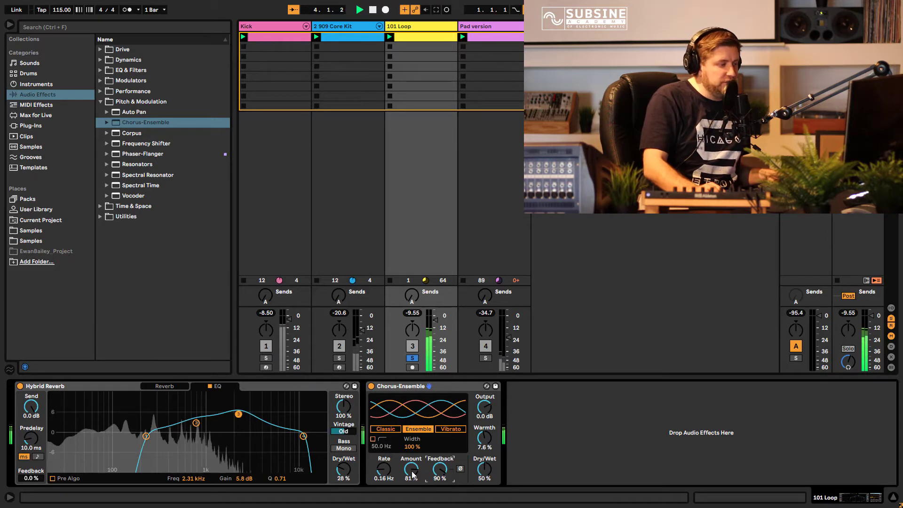
{"action": "left_click_drag", "start_coordinate": [412, 474], "coordinate": [414, 486]}
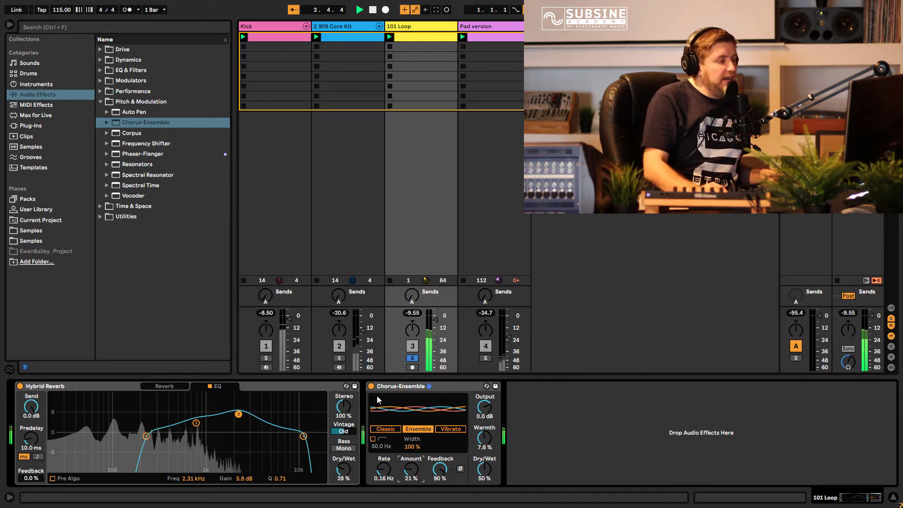
{"action": "left_click", "coordinate": [385, 428]}
{"action": "left_click_drag", "start_coordinate": [439, 469], "coordinate": [440, 491]}
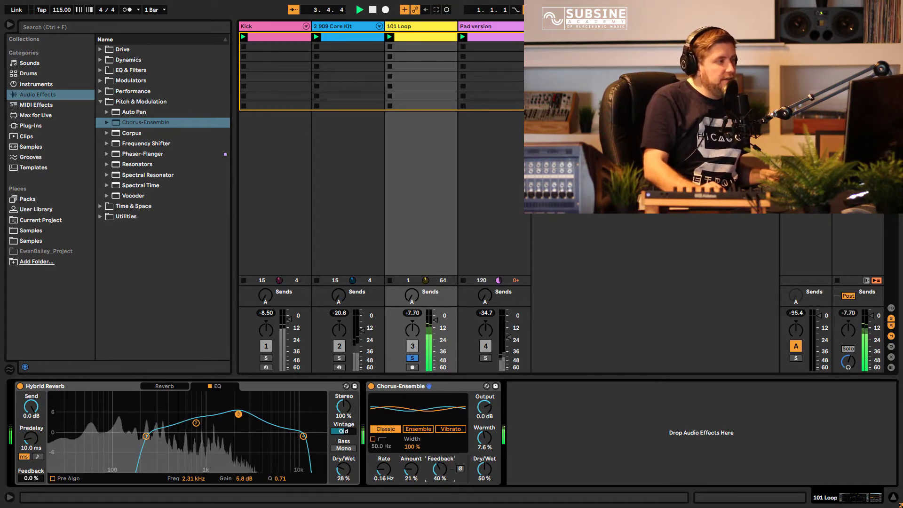
Solo the Pad version track and add a Chorus-Ensemble in Vibrato mode to the end of its device chain.
{"action": "left_click", "coordinate": [485, 358]}
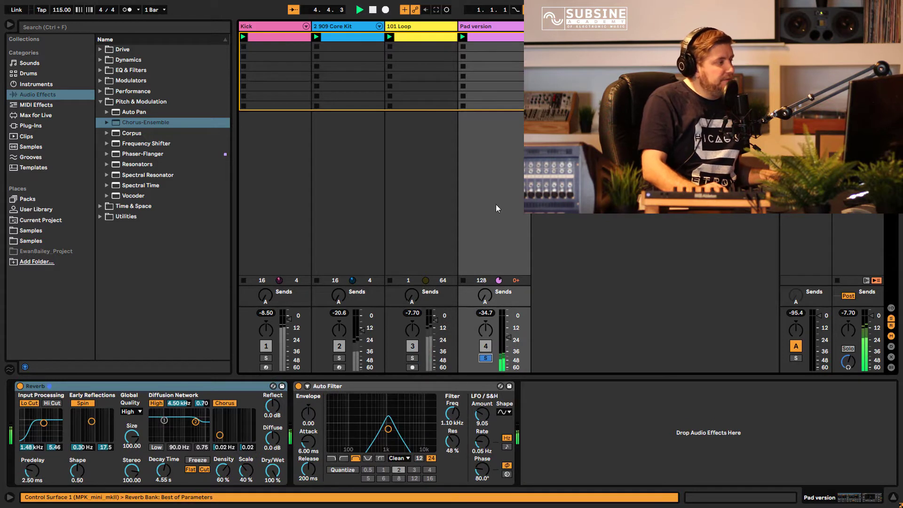
{"action": "double_click", "coordinate": [137, 123]}
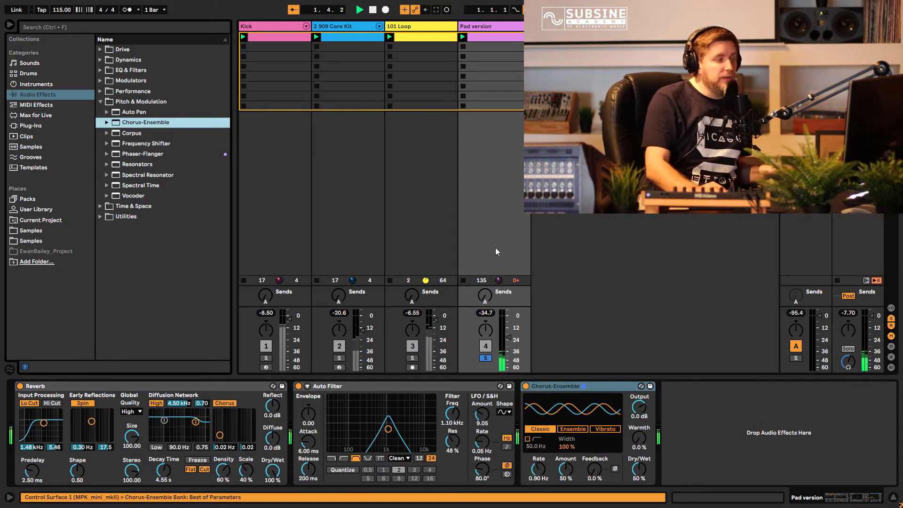
{"action": "left_click", "coordinate": [605, 429]}
Raise the Pad version track's volume and set its vibrato to 29% Amount, 0.26 Hz Rate and 11% Warmth.
{"action": "left_click_drag", "start_coordinate": [512, 339], "coordinate": [506, 325]}
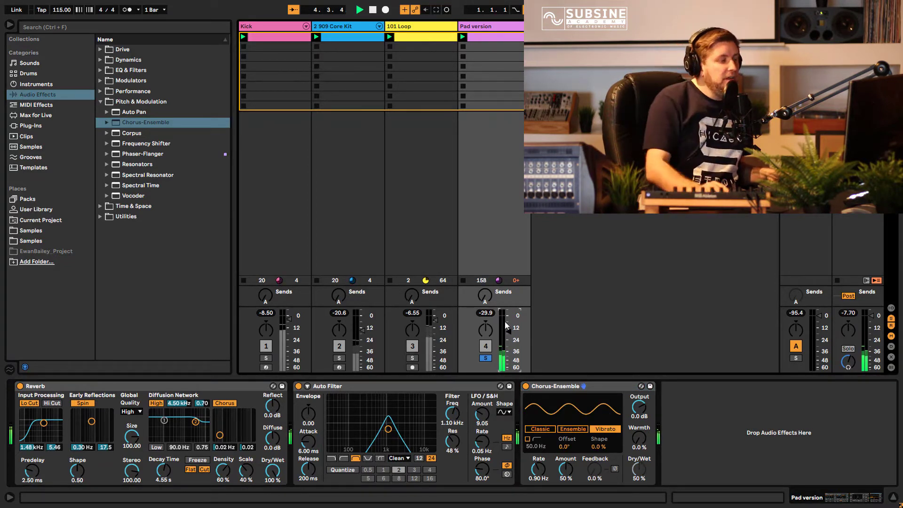
{"action": "left_click_drag", "start_coordinate": [566, 469], "coordinate": [538, 480]}
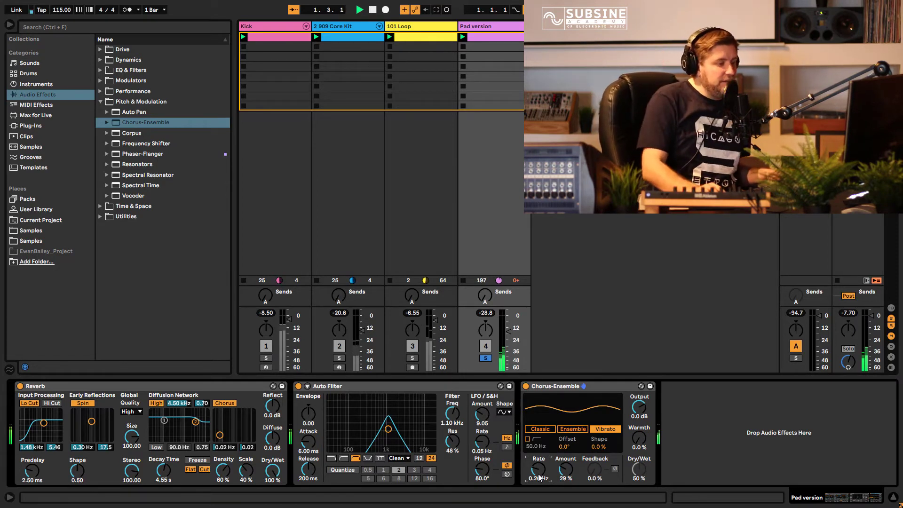
{"action": "mouse_move", "coordinate": [638, 437]}
{"action": "left_mouse_down"}
{"action": "mouse_move", "coordinate": [639, 426]}
{"action": "mouse_move", "coordinate": [638, 446]}
{"action": "left_mouse_up"}
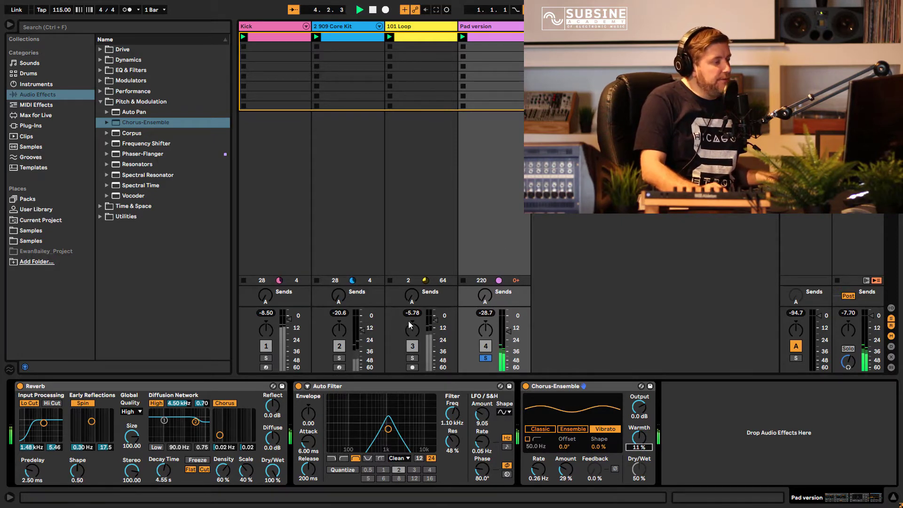
Solo the 101 Loop track again, insert a new MIDI track after Pad version and load the 808 Core Kit on it.
{"action": "left_click", "coordinate": [405, 272]}
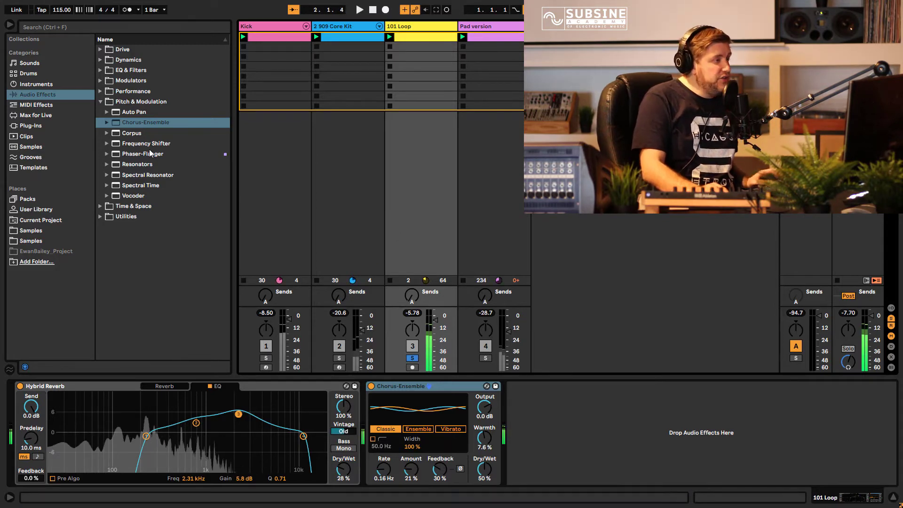
{"action": "left_click", "coordinate": [475, 27]}
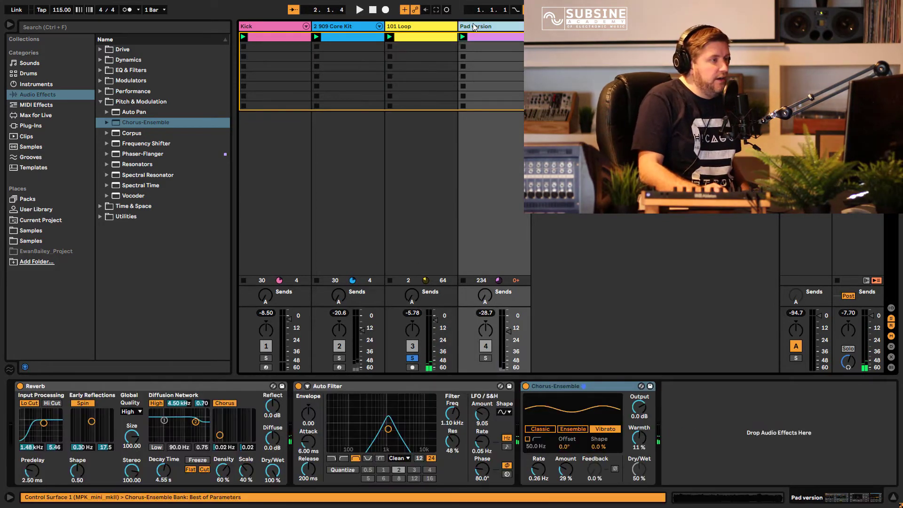
{"action": "key", "text": "ctrl+shift+t"}
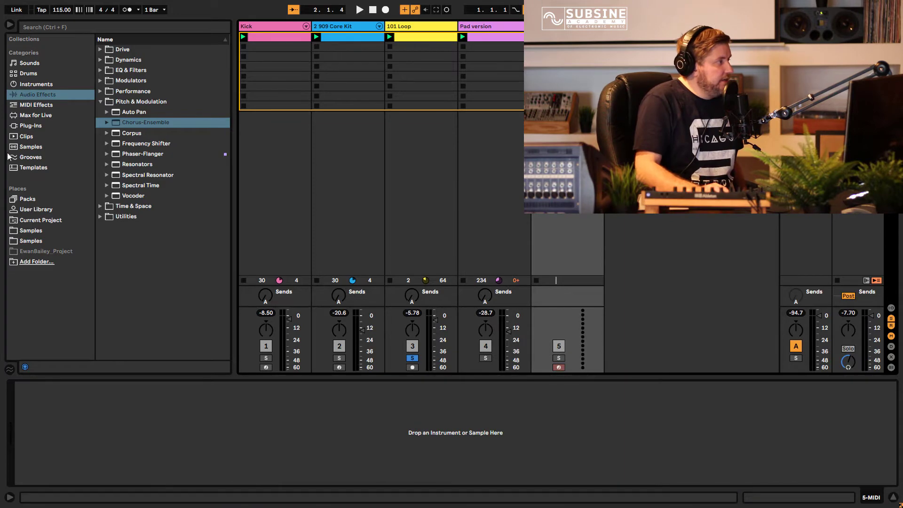
{"action": "left_click", "coordinate": [33, 73]}
{"action": "left_click", "coordinate": [145, 217]}
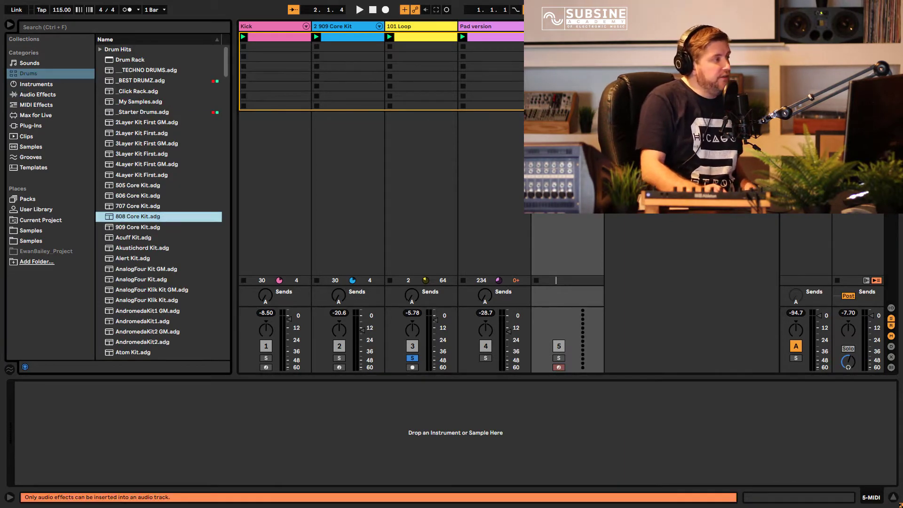
{"action": "left_click_drag", "start_coordinate": [102, 260], "coordinate": [119, 400]}
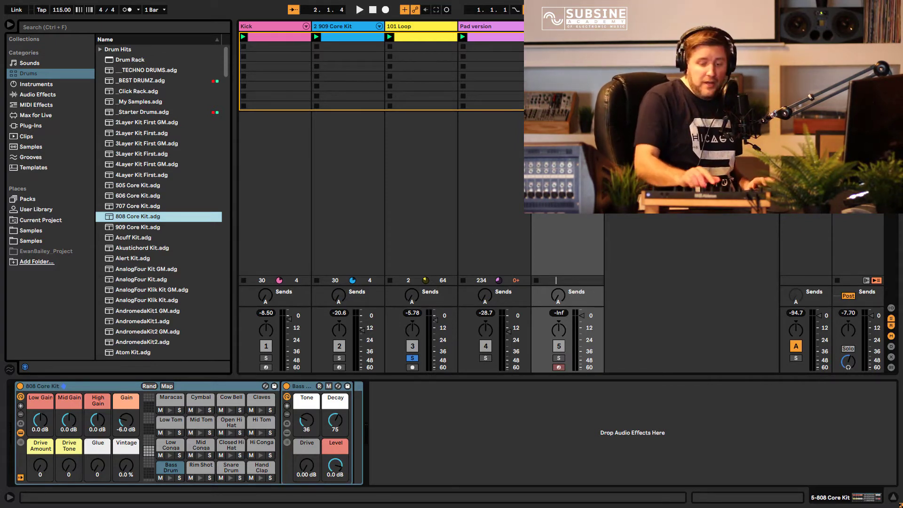
Play the set, unsolo the 101 Loop track, and record a two-bar Closed Hi Hat clip on the 808 Core Kit track.
{"action": "key", "text": "space"}
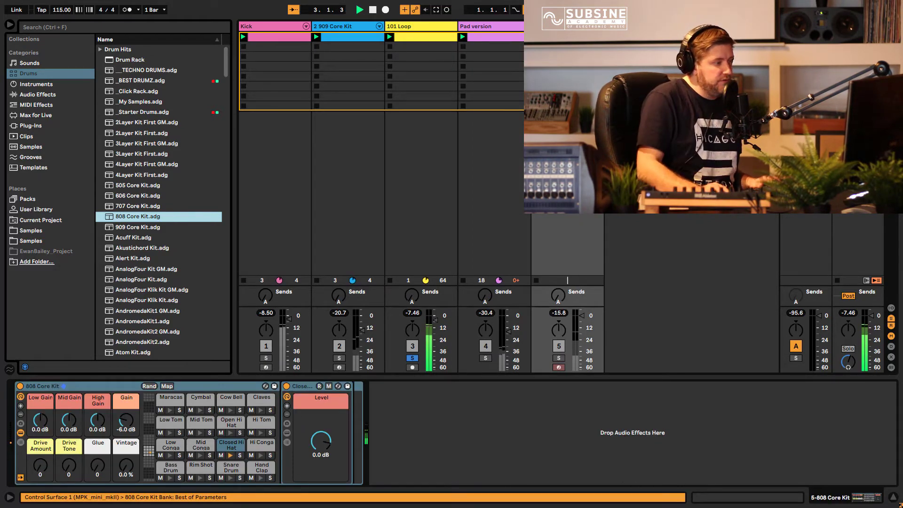
{"action": "left_click", "coordinate": [412, 357]}
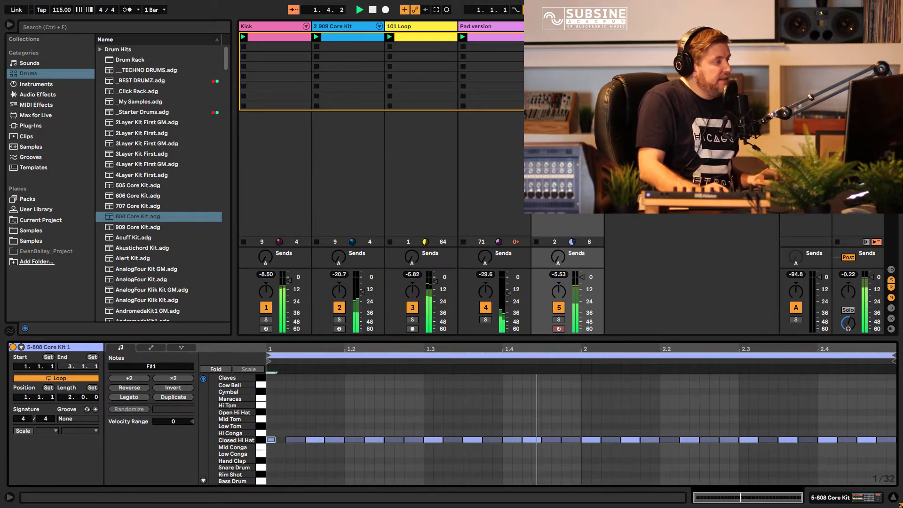
{"action": "key", "text": "shift+Tab"}
Add Phaser-Flanger to the 808 Core Kit track, solo the track and restart playback.
{"action": "left_click", "coordinate": [38, 94]}
{"action": "key", "text": "space"}
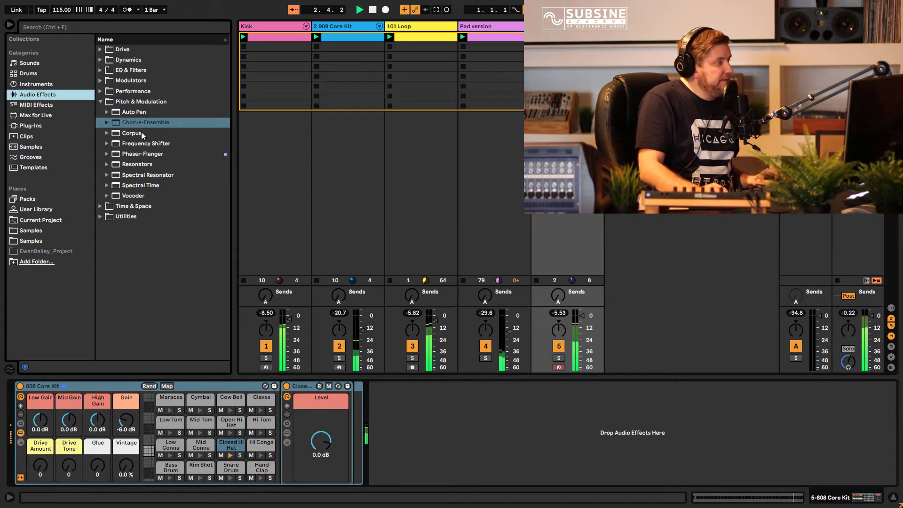
{"action": "left_click", "coordinate": [149, 153]}
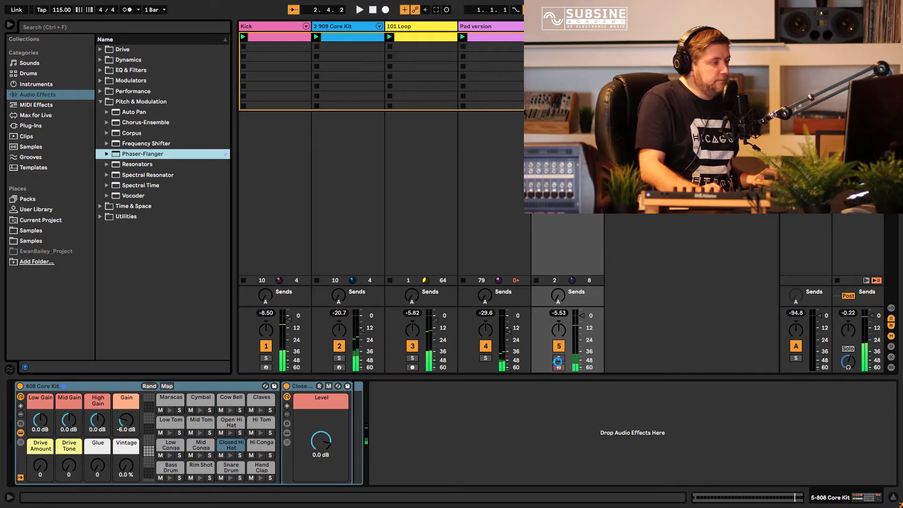
{"action": "key", "text": "Return"}
{"action": "left_click", "coordinate": [558, 359]}
{"action": "key", "text": "space"}
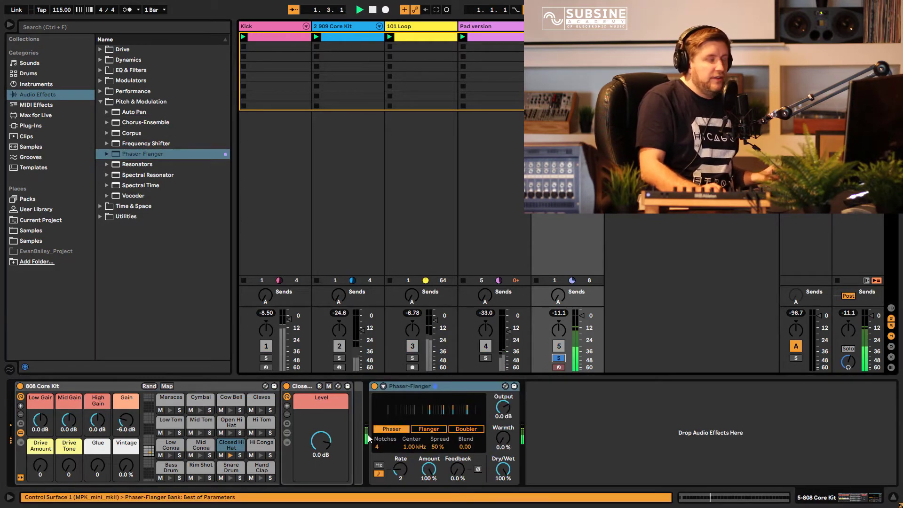
Switch the Phaser-Flanger to Flanger mode and set its Feedback to 43% and Warmth to 66%.
{"action": "left_click", "coordinate": [426, 430]}
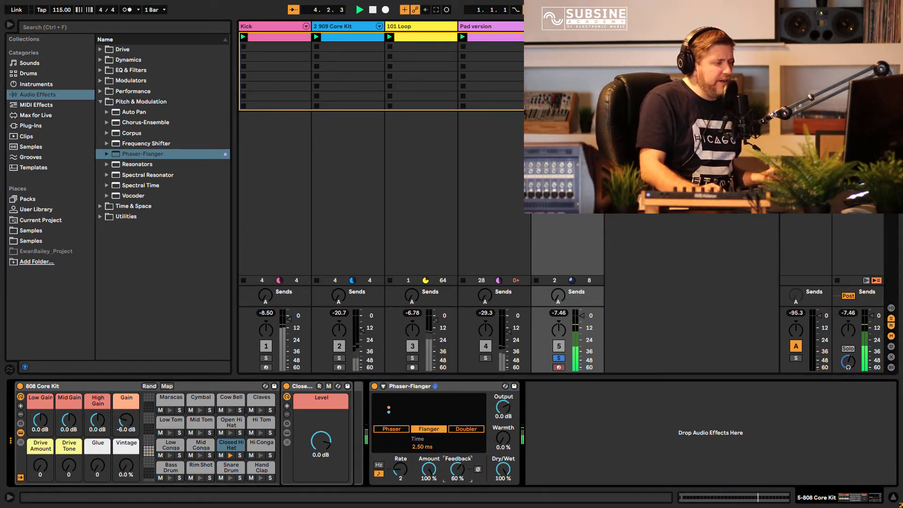
{"action": "left_click_drag", "start_coordinate": [457, 469], "coordinate": [457, 475]}
{"action": "mouse_move", "coordinate": [510, 429]}
{"action": "left_mouse_down"}
{"action": "mouse_move", "coordinate": [509, 409]}
{"action": "mouse_move", "coordinate": [509, 442]}
{"action": "left_mouse_up"}
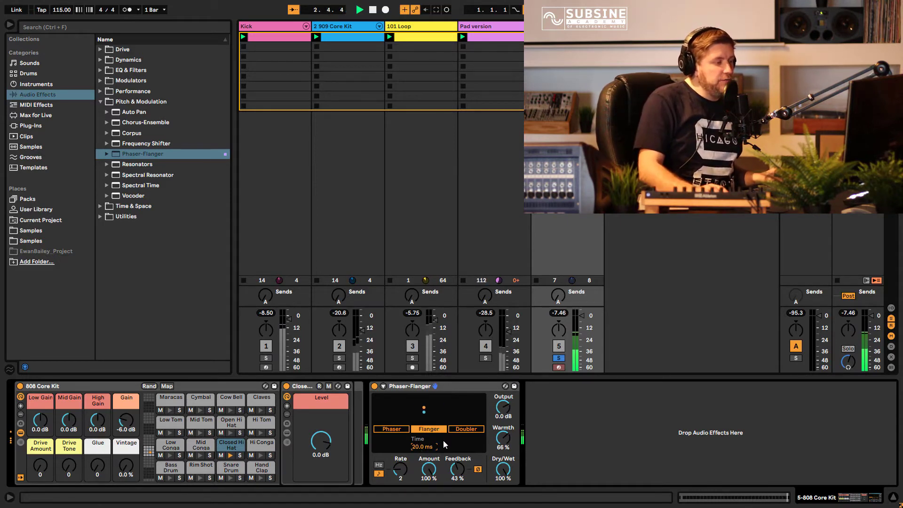
Audition the Phaser-Flanger's Doubler mode with 37% Amount and 94% Feedback, and return to Phaser mode with 73% Amount and 44% Feedback.
{"action": "left_click", "coordinate": [460, 429]}
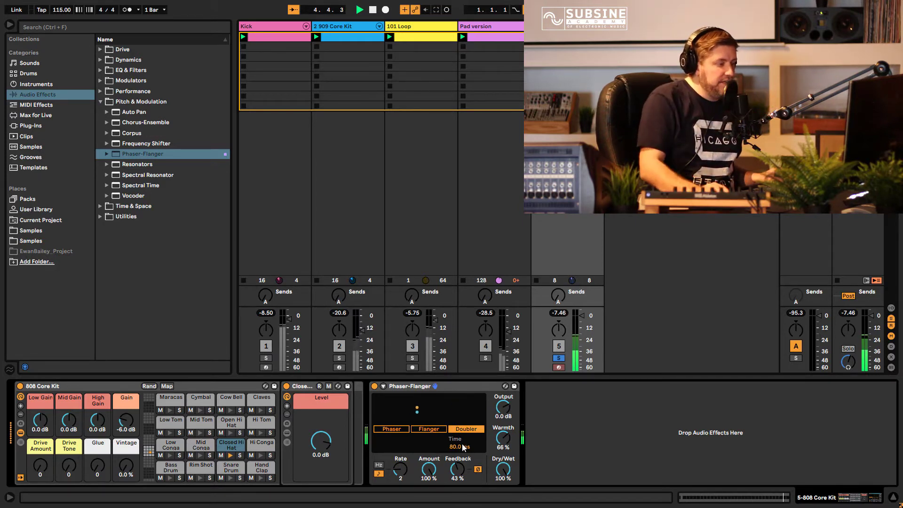
{"action": "left_click_drag", "start_coordinate": [467, 479], "coordinate": [467, 463]}
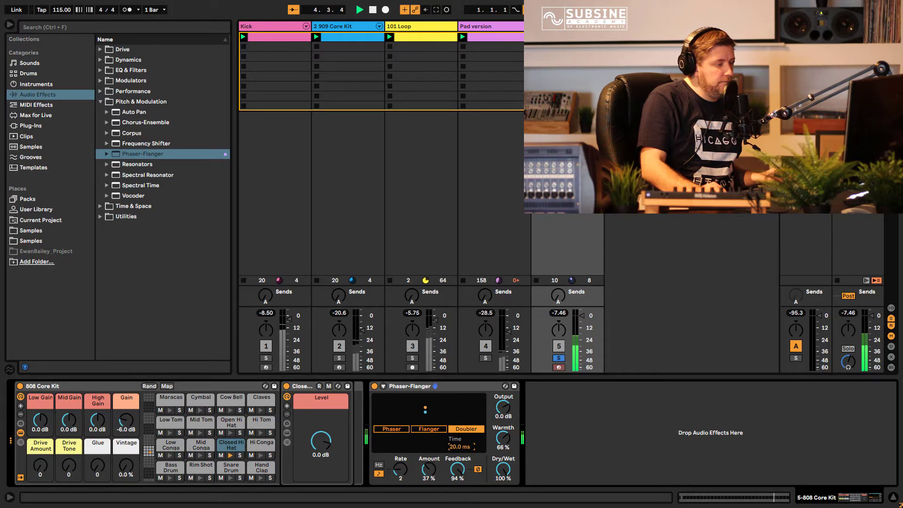
{"action": "left_click_drag", "start_coordinate": [437, 468], "coordinate": [437, 451]}
{"action": "left_click", "coordinate": [392, 429]}
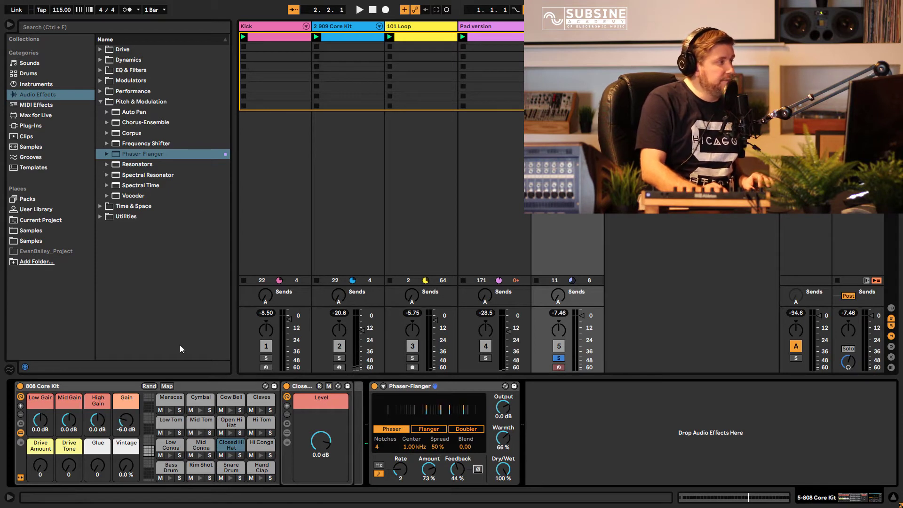
Add Redux after the Phaser-Flanger on the 808 Core Kit track and audition its Rate at about 20.4 kHz.
{"action": "left_click", "coordinate": [111, 49]}
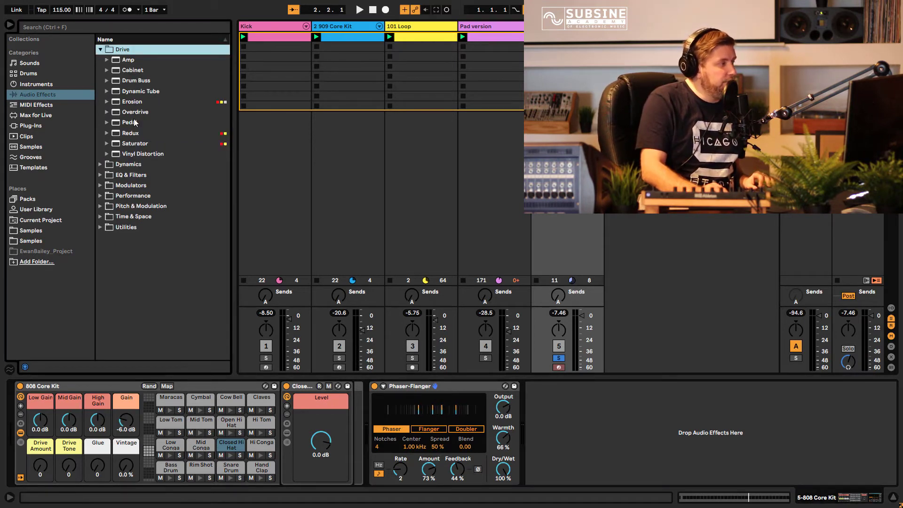
{"action": "left_click", "coordinate": [131, 135]}
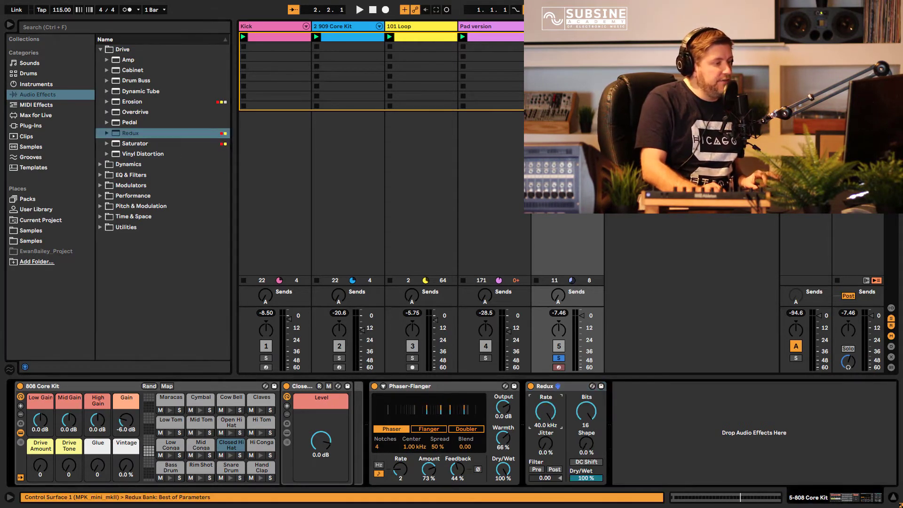
{"action": "key", "text": "space"}
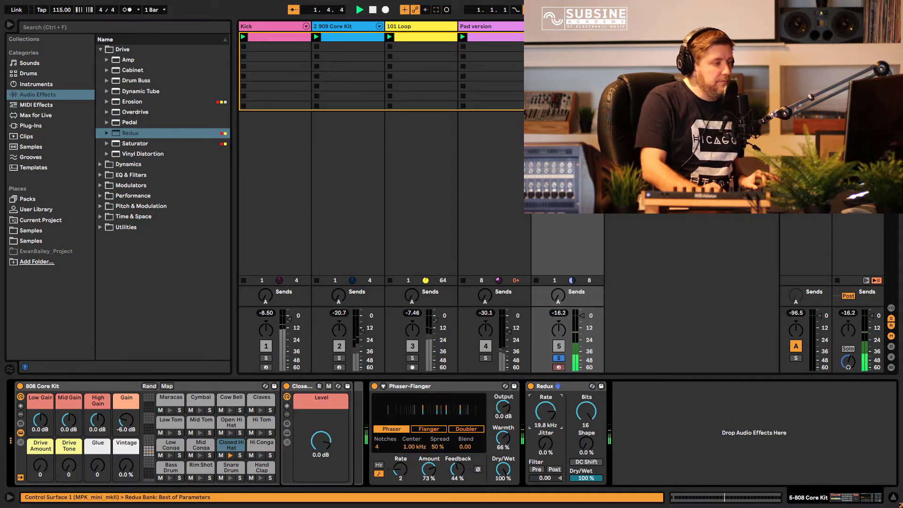
{"action": "left_click_drag", "start_coordinate": [547, 411], "coordinate": [547, 410]}
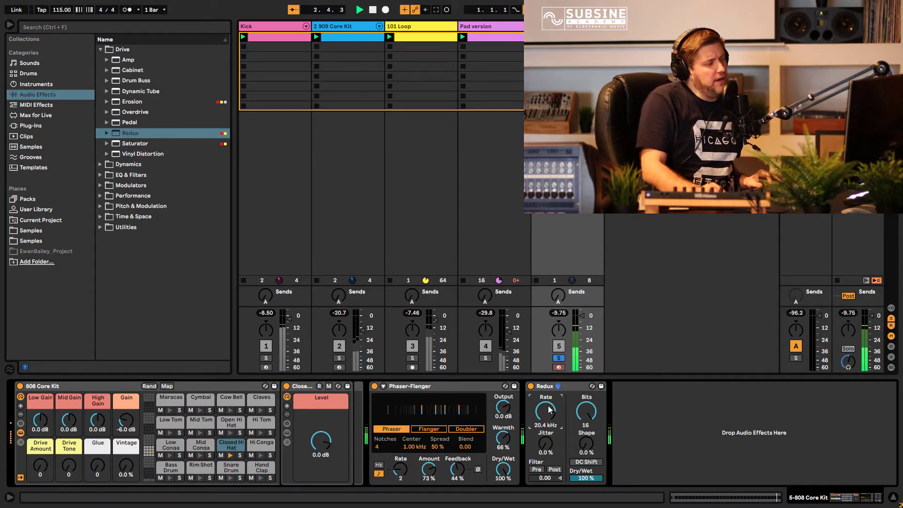
{"action": "key", "text": "space"}
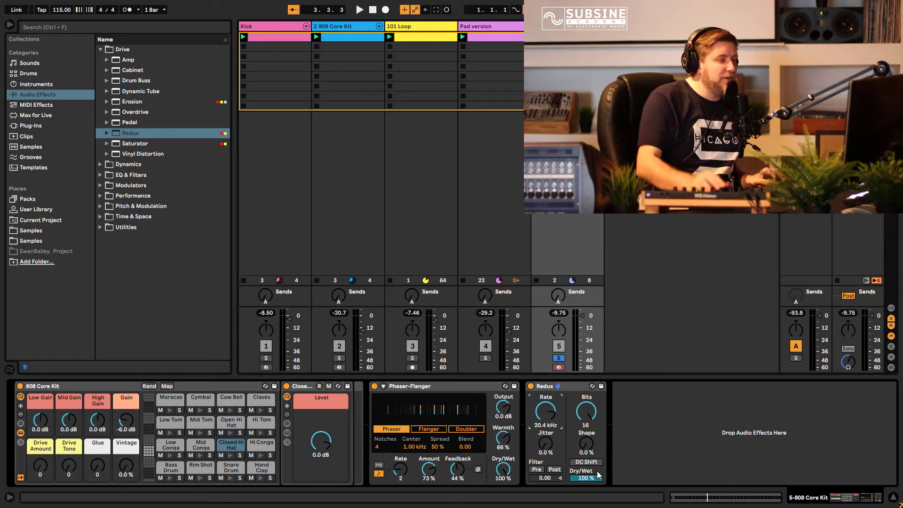
Audition Redux at 45% Dry/Wet and 19.8 kHz Rate, and set Dry/Wet to 100% and Rate to 40 kHz.
{"action": "key", "text": "space"}
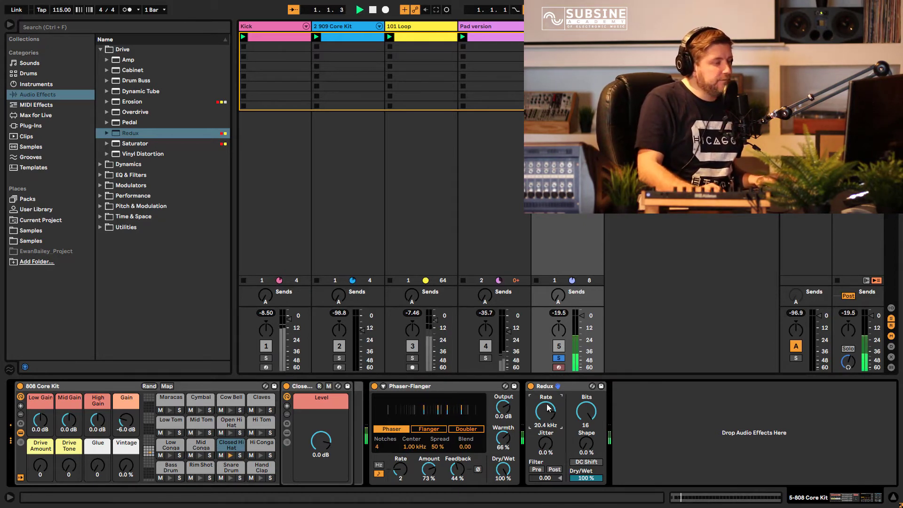
{"action": "left_click_drag", "start_coordinate": [586, 481], "coordinate": [586, 503]}
{"action": "left_click_drag", "start_coordinate": [546, 411], "coordinate": [545, 452]}
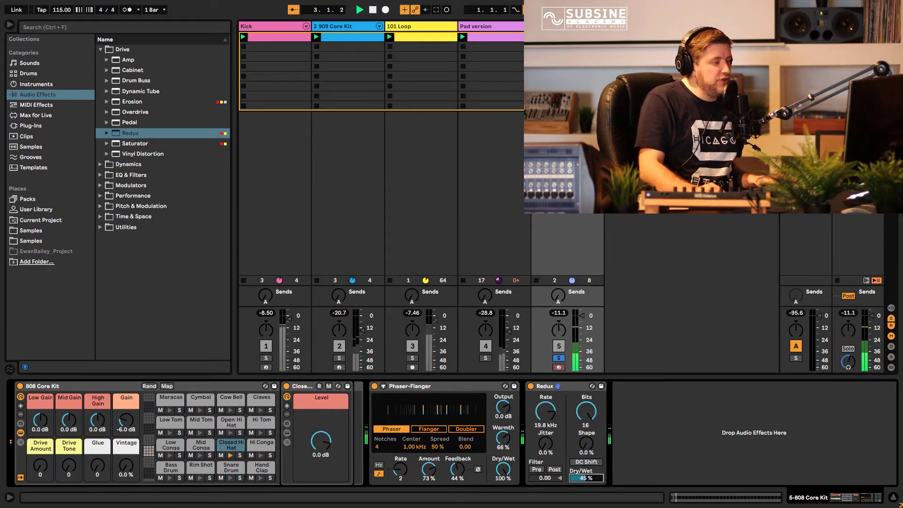
{"action": "left_click_drag", "start_coordinate": [585, 475], "coordinate": [574, 462]}
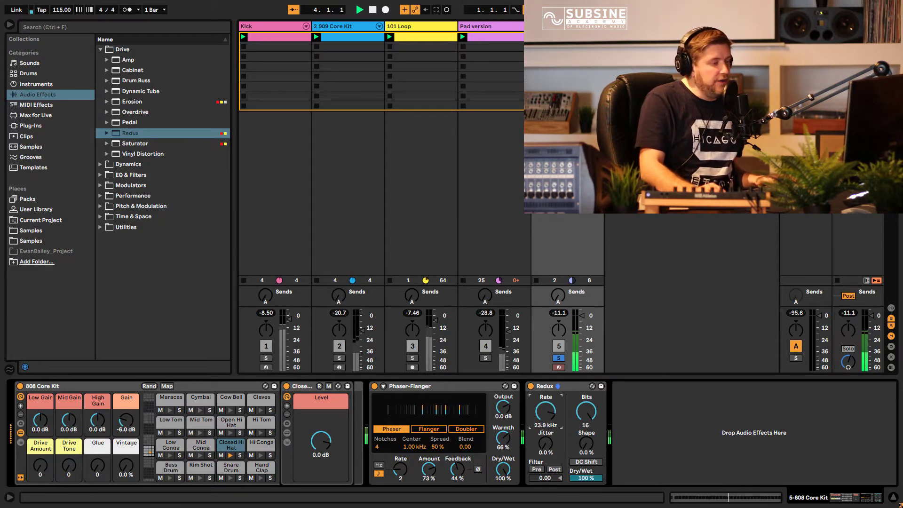
{"action": "left_click_drag", "start_coordinate": [546, 411], "coordinate": [545, 371]}
Audition Redux's Pre filter with the Rate at about 7.43 kHz, and switch to the Post filter with the Rate at 40 kHz.
{"action": "left_click", "coordinate": [555, 469]}
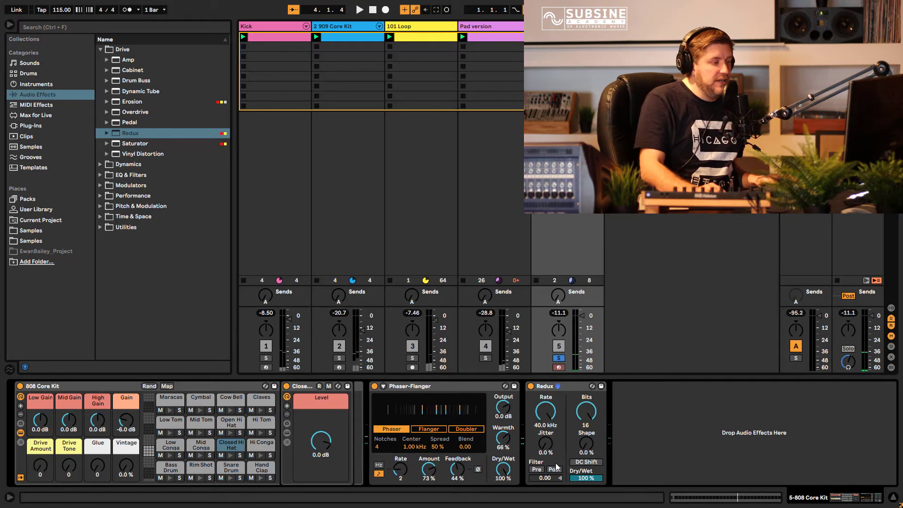
{"action": "left_click", "coordinate": [537, 468]}
{"action": "key", "text": "space"}
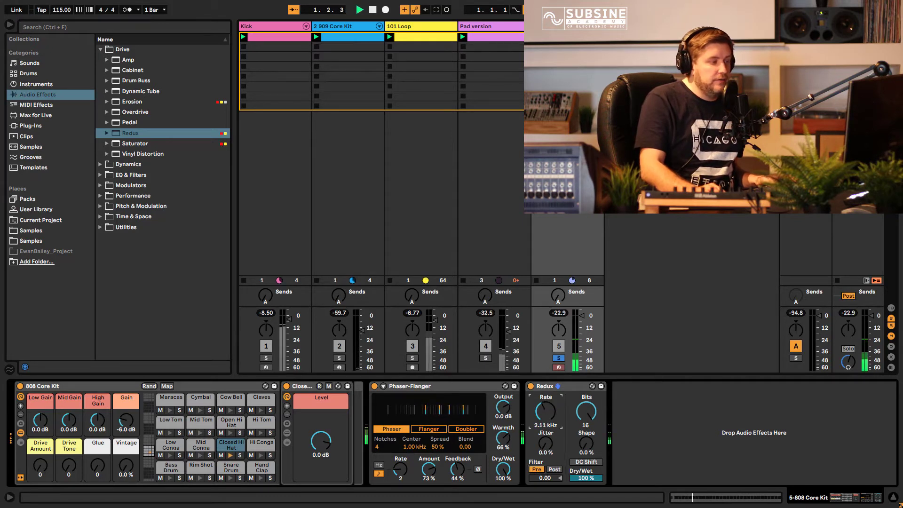
{"action": "mouse_move", "coordinate": [546, 412]}
{"action": "left_mouse_down"}
{"action": "mouse_move", "coordinate": [545, 397]}
{"action": "mouse_move", "coordinate": [546, 411]}
{"action": "left_mouse_up"}
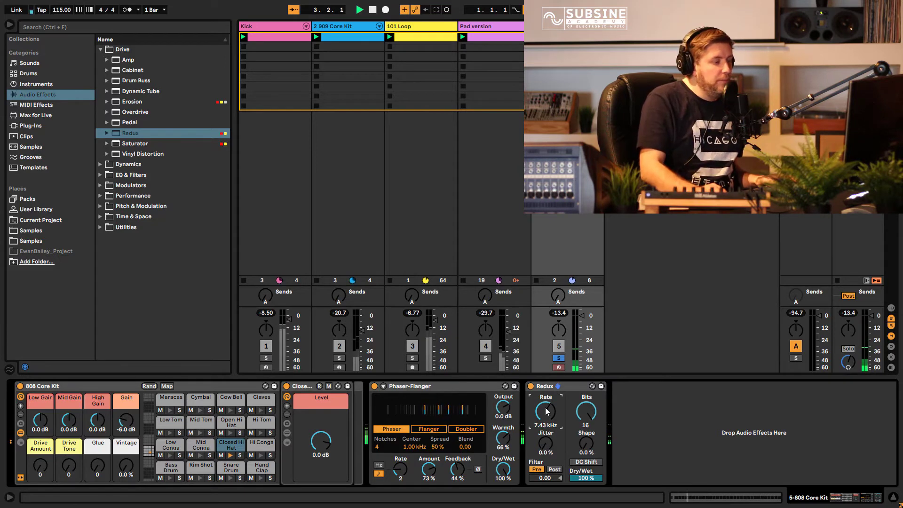
{"action": "left_click", "coordinate": [555, 469]}
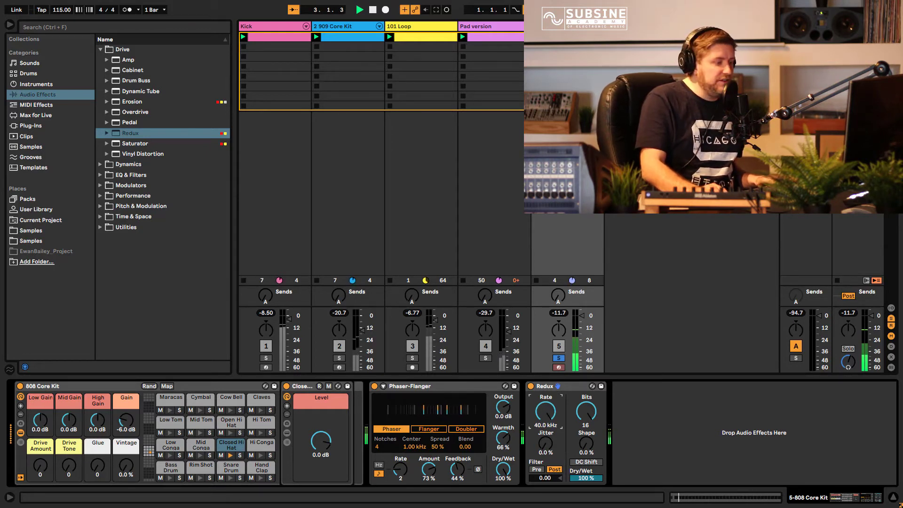
Delete Redux from the 808 Core Kit track and restart playback.
{"action": "left_click", "coordinate": [558, 395]}
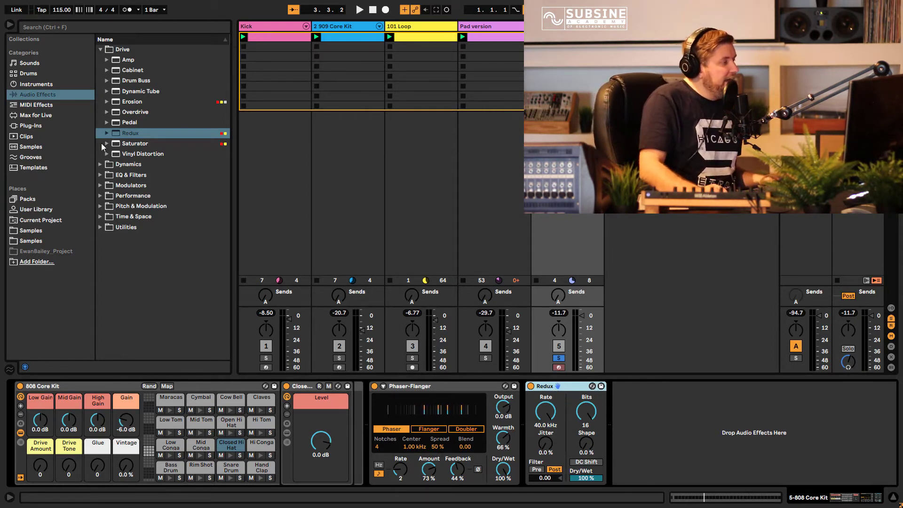
{"action": "key", "text": "Delete"}
{"action": "key", "text": "space"}
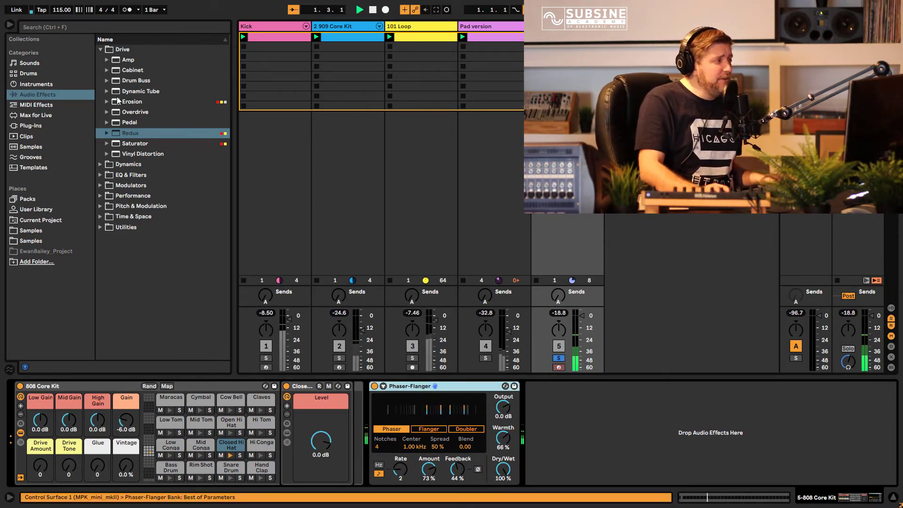
Look through the Modulators group of audio effects and highlight the LFO device.
{"action": "left_click", "coordinate": [100, 49]}
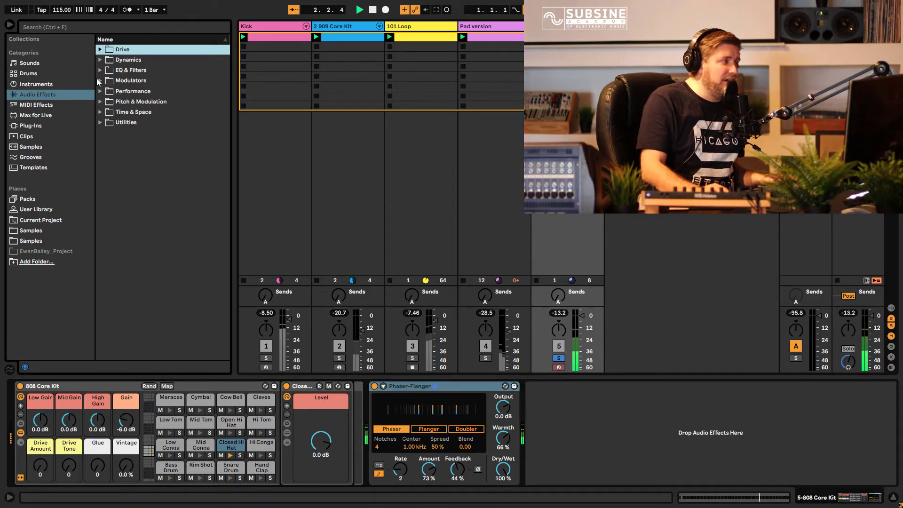
{"action": "left_click", "coordinate": [101, 80]}
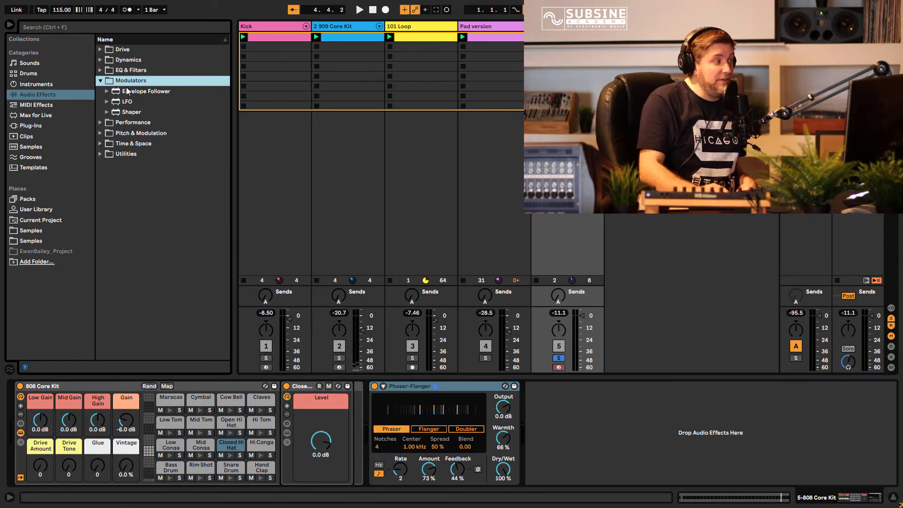
{"action": "left_click", "coordinate": [132, 104]}
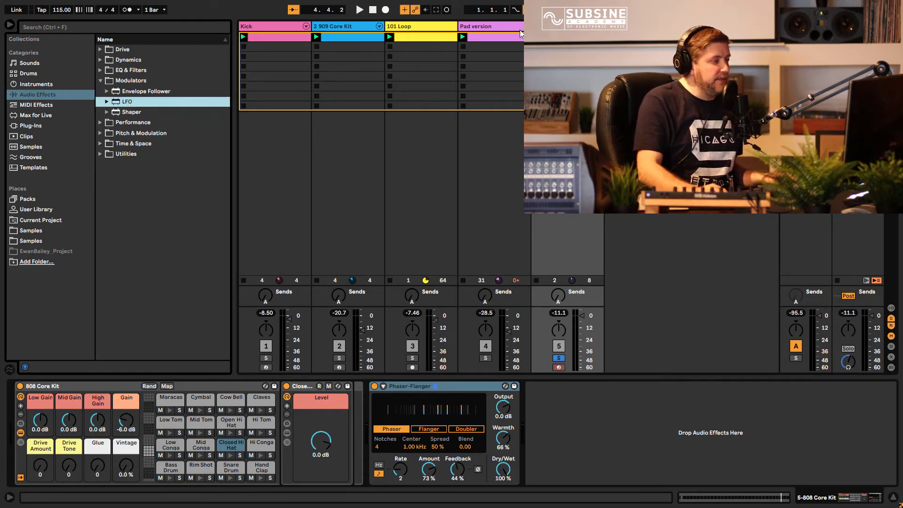
Audition the Pad version track in solo, and switch the solo and track selection back to the 808 Core Kit.
{"action": "left_click", "coordinate": [482, 333]}
{"action": "key", "text": "space"}
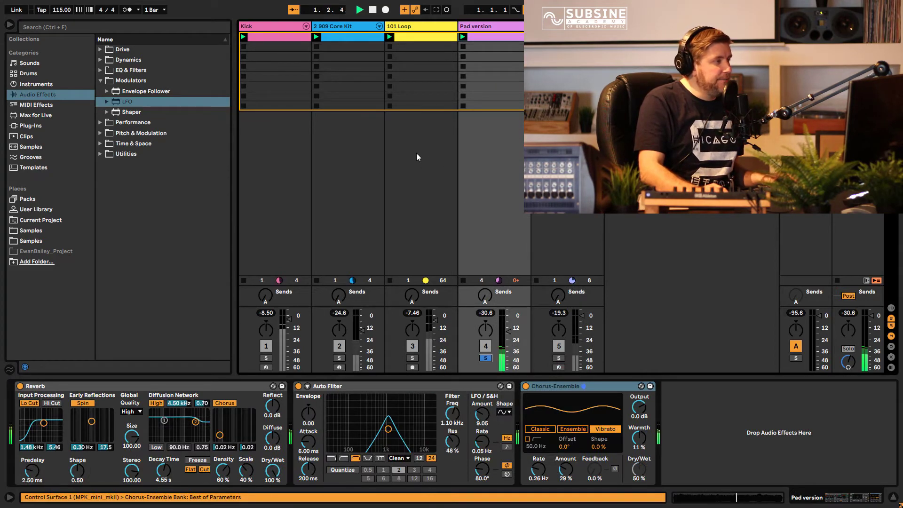
{"action": "left_click", "coordinate": [559, 358]}
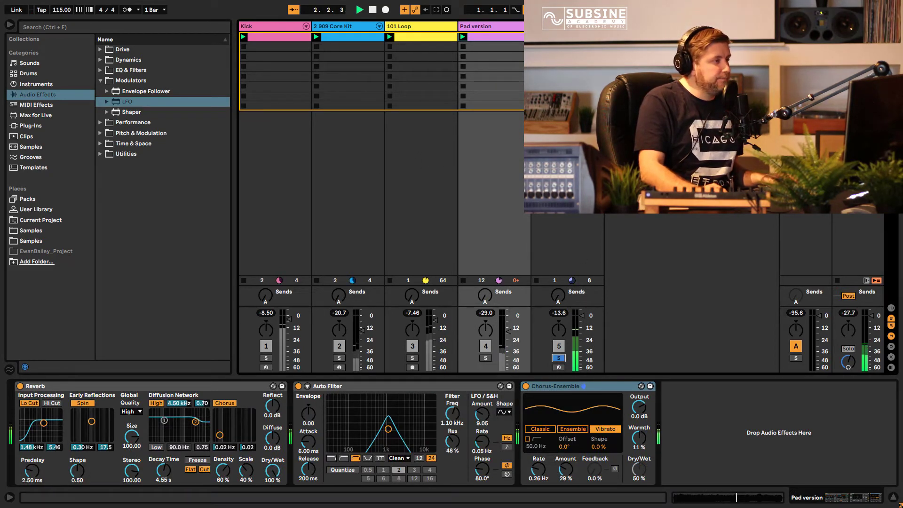
{"action": "key", "text": "Right"}
Add Hybrid Reverb after the Phaser-Flanger on the 808 Core Kit track, with Dry/Wet at 22% and Blend at 48/52.
{"action": "left_click", "coordinate": [61, 83]}
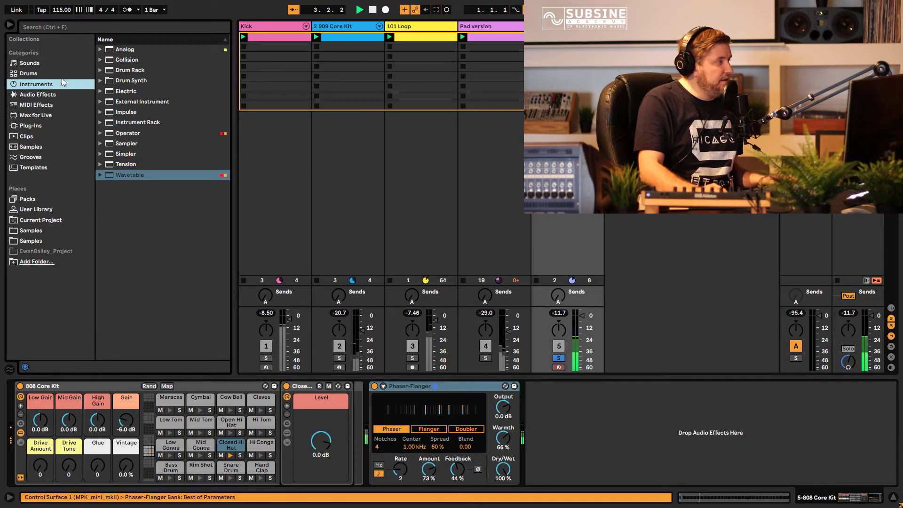
{"action": "left_click", "coordinate": [53, 95]}
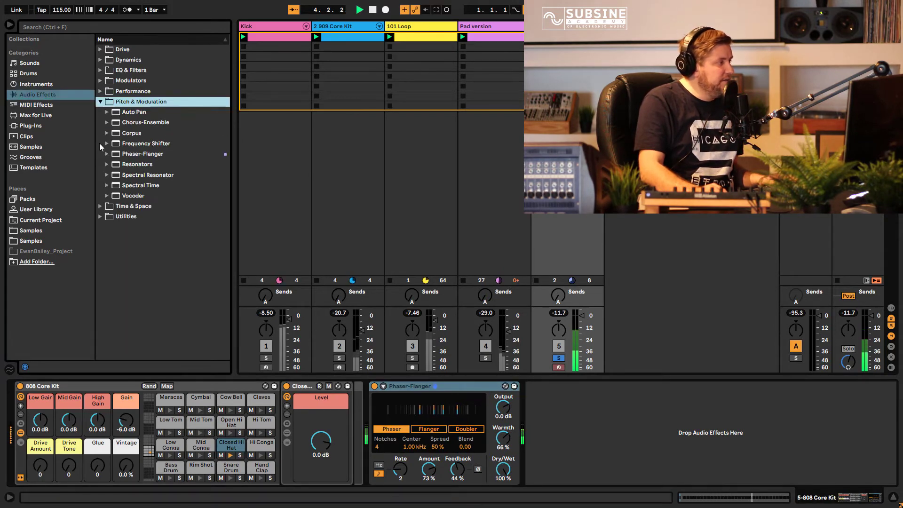
{"action": "left_click", "coordinate": [100, 112]}
{"action": "left_click_drag", "start_coordinate": [133, 167], "coordinate": [593, 422]}
{"action": "left_click_drag", "start_coordinate": [855, 471], "coordinate": [855, 479]}
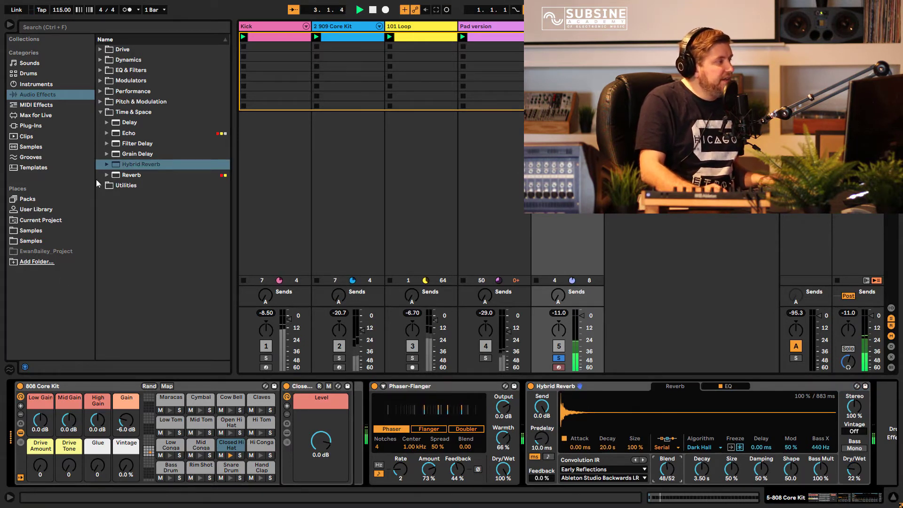
Add Auto Filter after Hybrid Reverb and set its low-pass frequency to about 4.03 kHz with 24% resonance.
{"action": "key", "text": "Left"}
{"action": "key", "text": "Left"}
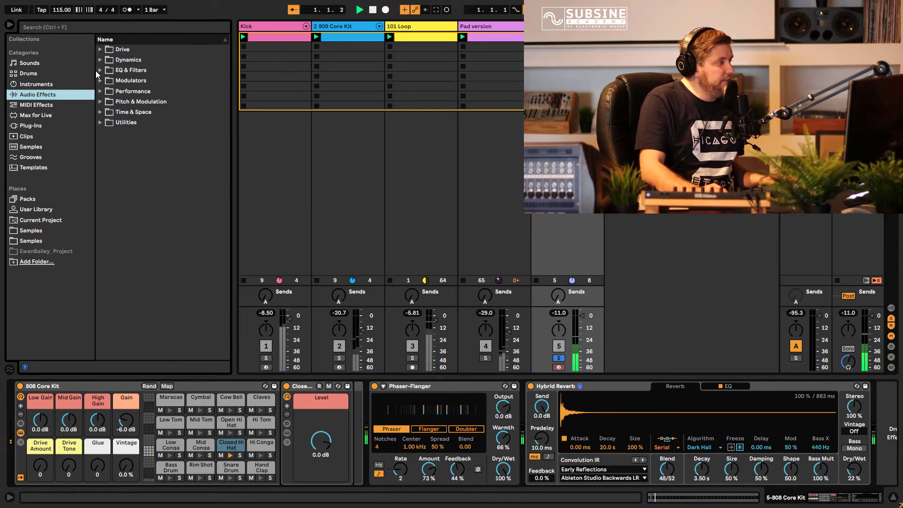
{"action": "left_click", "coordinate": [97, 74]}
{"action": "key", "text": "Right"}
{"action": "key", "text": "Down"}
{"action": "key", "text": "Return"}
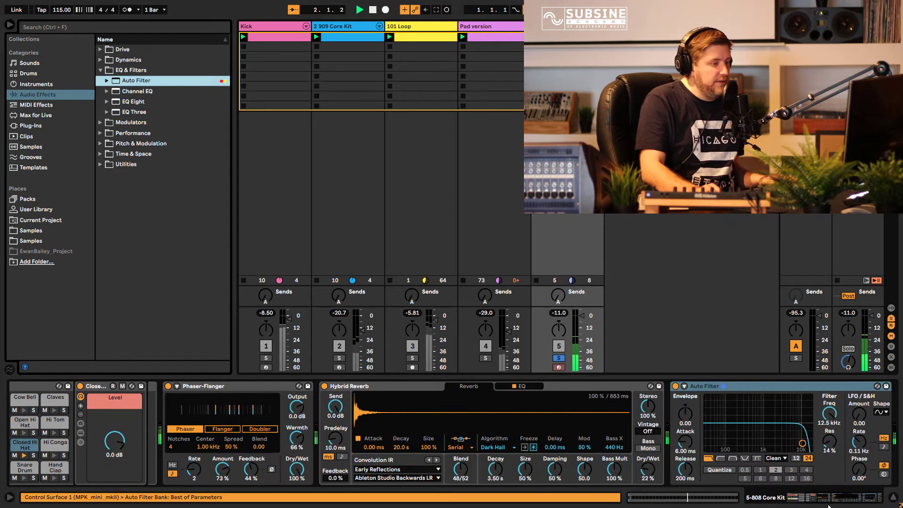
{"action": "left_click_drag", "start_coordinate": [806, 437], "coordinate": [788, 433]}
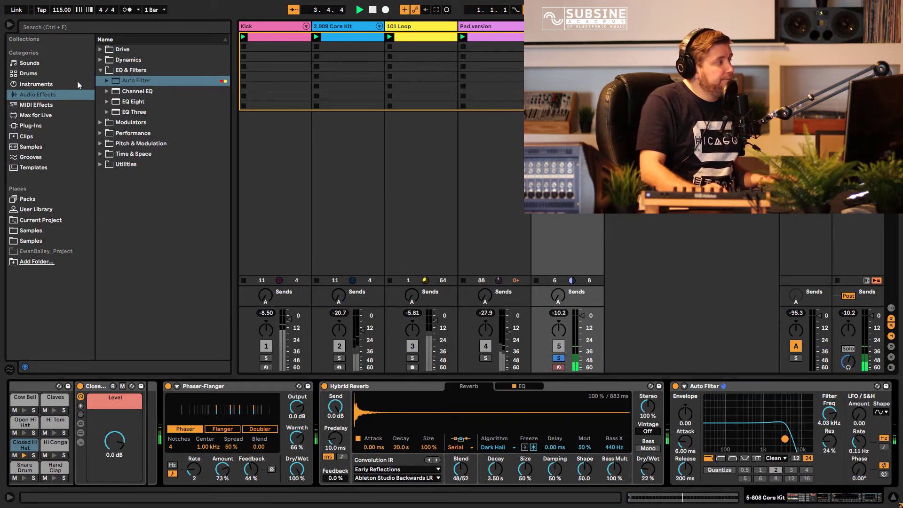
Add the LFO modulator after Auto Filter on the 808 Core Kit track.
{"action": "left_click", "coordinate": [35, 105]}
{"action": "key", "text": "Up"}
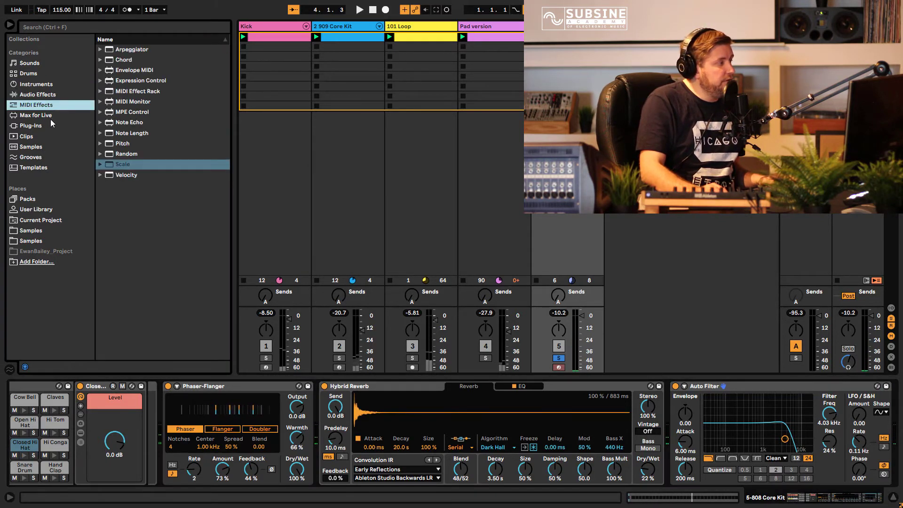
{"action": "left_click", "coordinate": [52, 119]}
{"action": "left_click", "coordinate": [51, 95]}
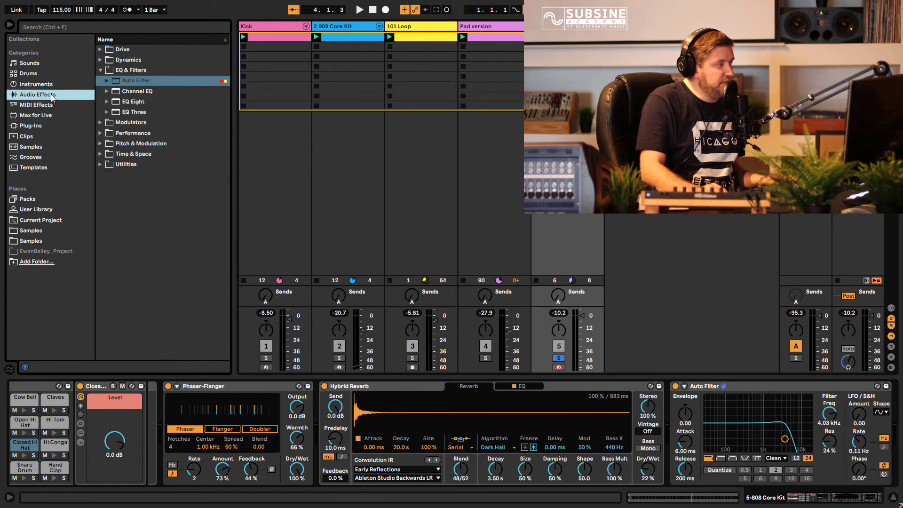
{"action": "left_click", "coordinate": [98, 71]}
{"action": "left_click", "coordinate": [100, 81]}
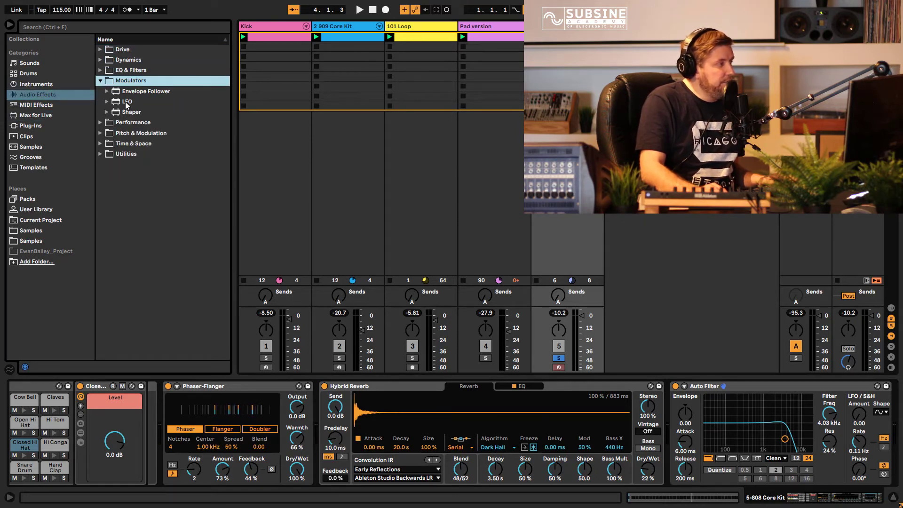
{"action": "left_click_drag", "start_coordinate": [125, 102], "coordinate": [872, 410]}
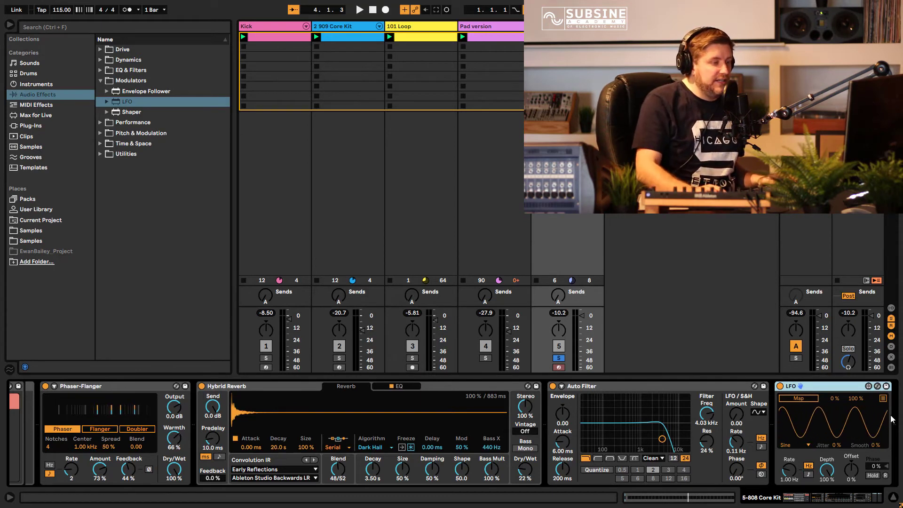
Map the LFO to Auto Filter's frequency, start playback and lower the LFO's Rate to about 0.13 Hz.
{"action": "left_click", "coordinate": [799, 397]}
{"action": "left_click", "coordinate": [706, 413]}
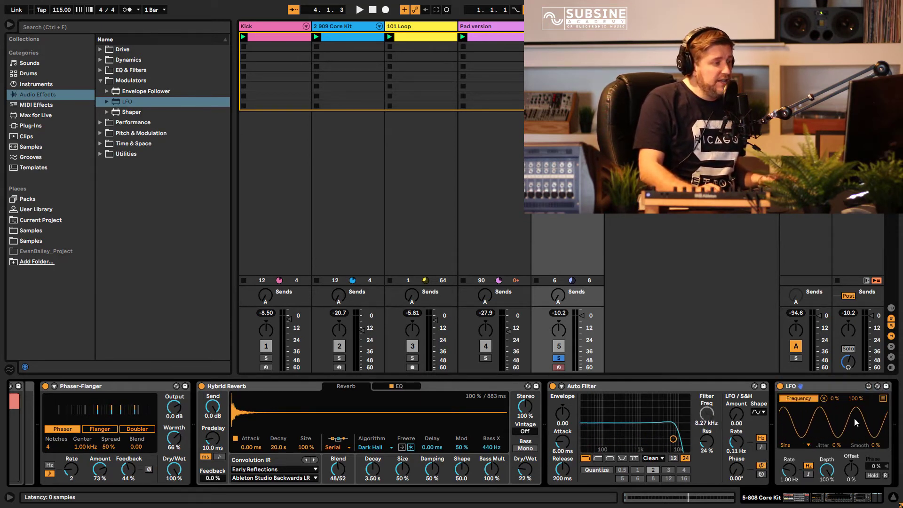
{"action": "key", "text": "space"}
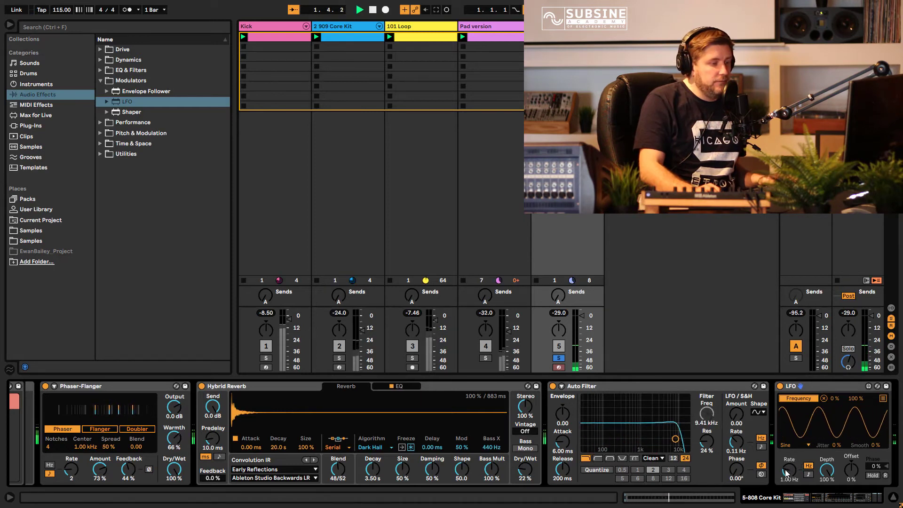
{"action": "left_click_drag", "start_coordinate": [785, 473], "coordinate": [785, 503]}
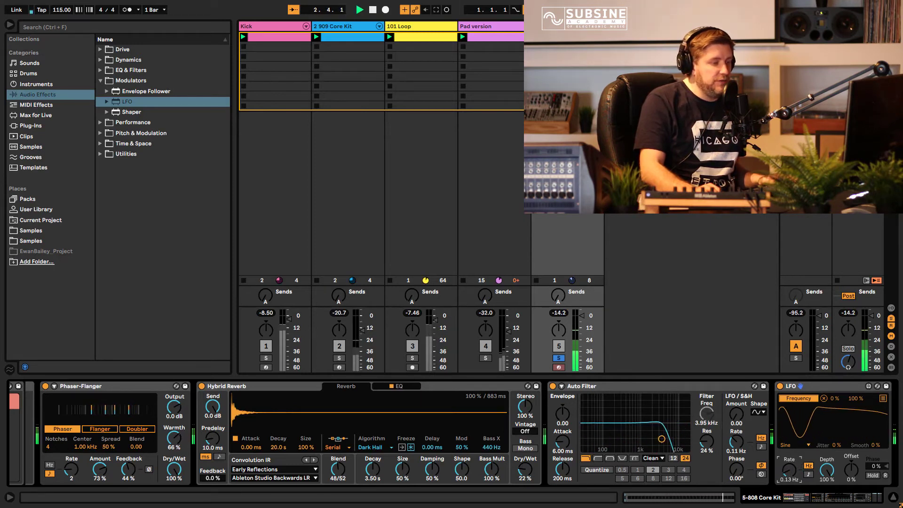
Set the LFO's Depth to 26% and Offset to 68%, and map it to Hybrid Reverb's Size, Decay, Bass Mult and Dry/Wet, limiting Dry/Wet to 31%.
{"action": "left_click_drag", "start_coordinate": [826, 469], "coordinate": [851, 452]}
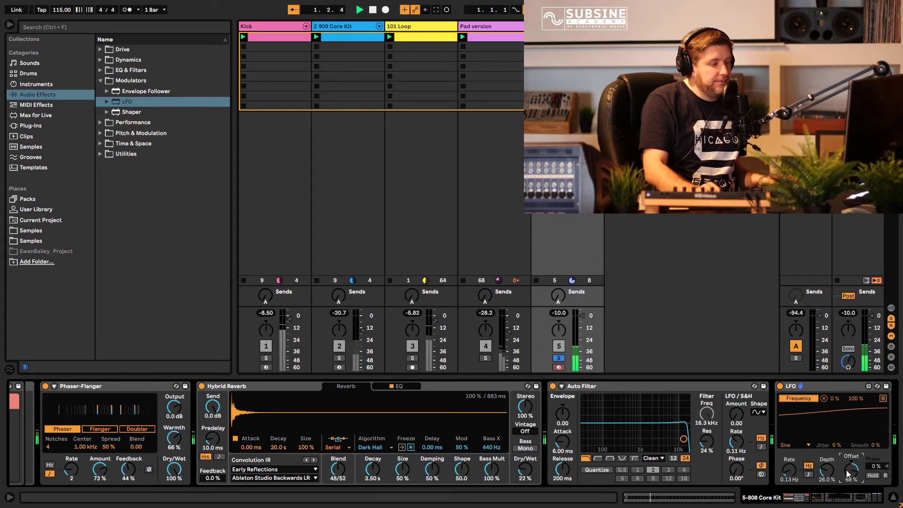
{"action": "left_click", "coordinate": [883, 399]}
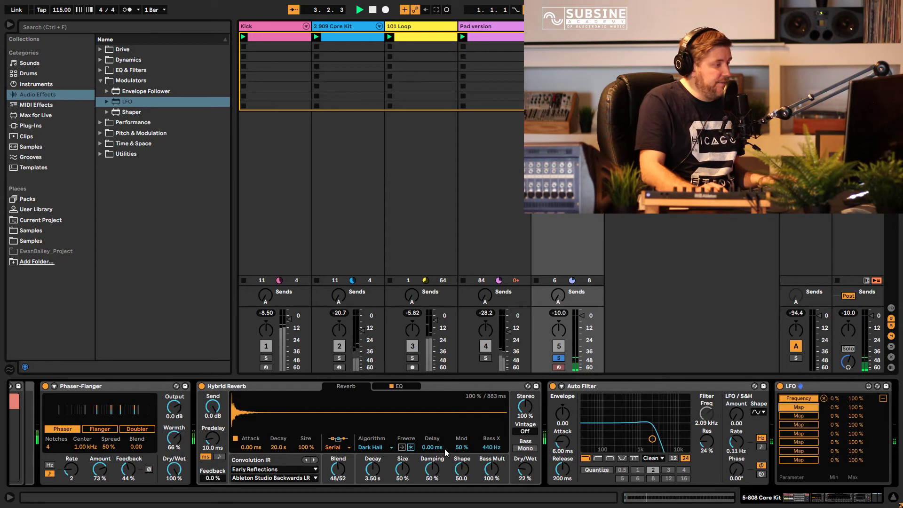
{"action": "left_click", "coordinate": [406, 471]}
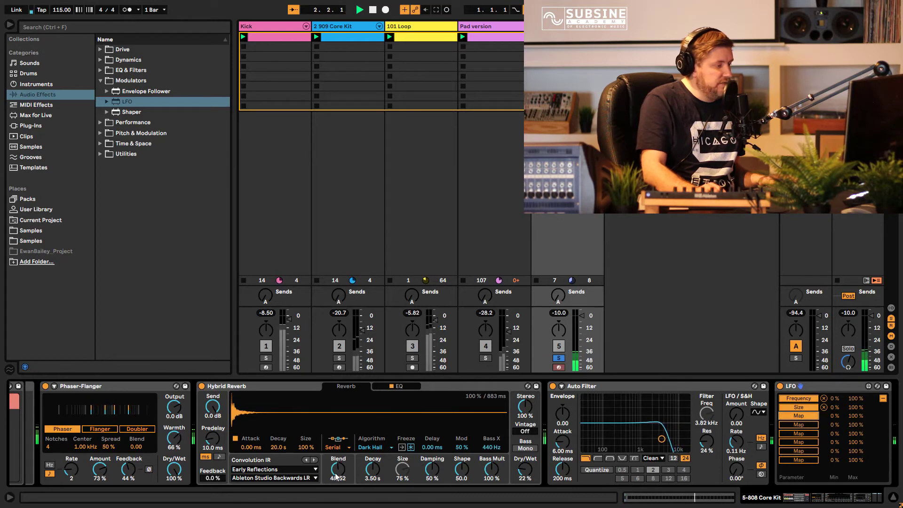
{"action": "left_click", "coordinate": [372, 469]}
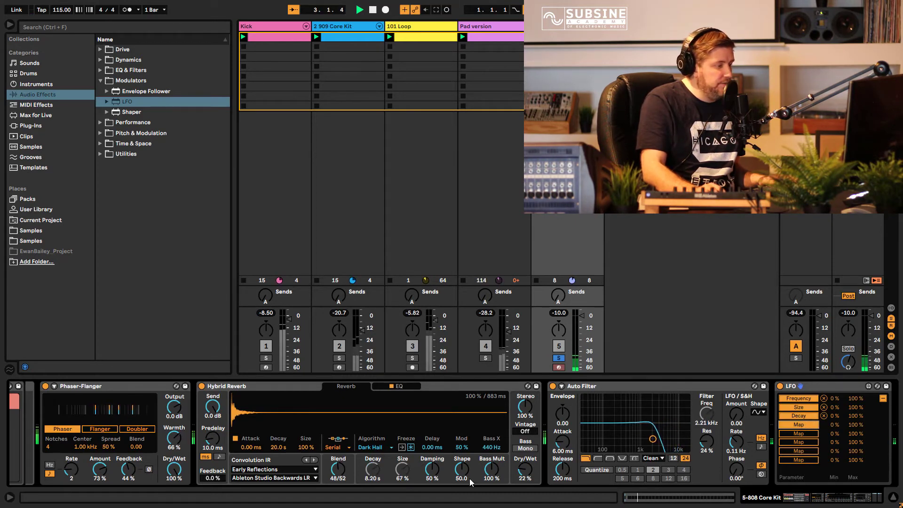
{"action": "left_click", "coordinate": [491, 469]}
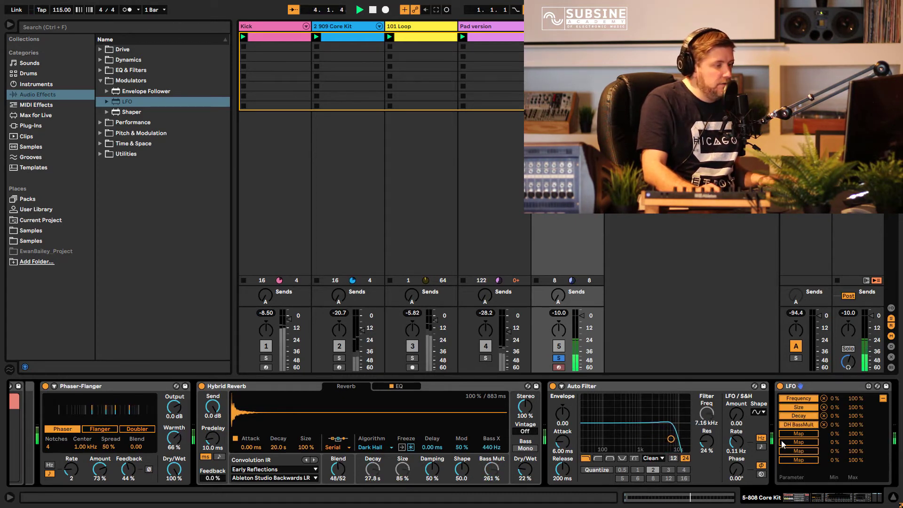
{"action": "left_click", "coordinate": [798, 433]}
{"action": "left_click", "coordinate": [525, 469]}
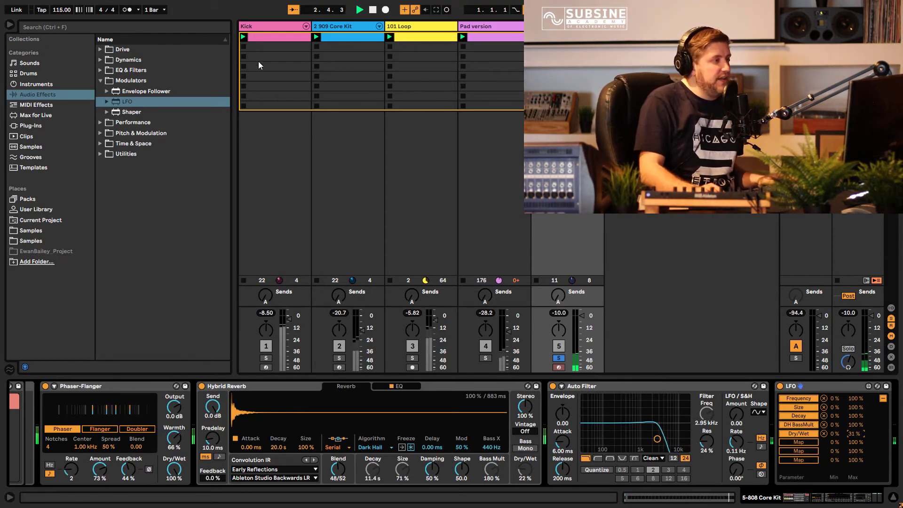
Solo the Pad version track and add the Shaper modulator after its Chorus-Ensemble.
{"action": "left_click", "coordinate": [488, 27]}
{"action": "left_click", "coordinate": [485, 358]}
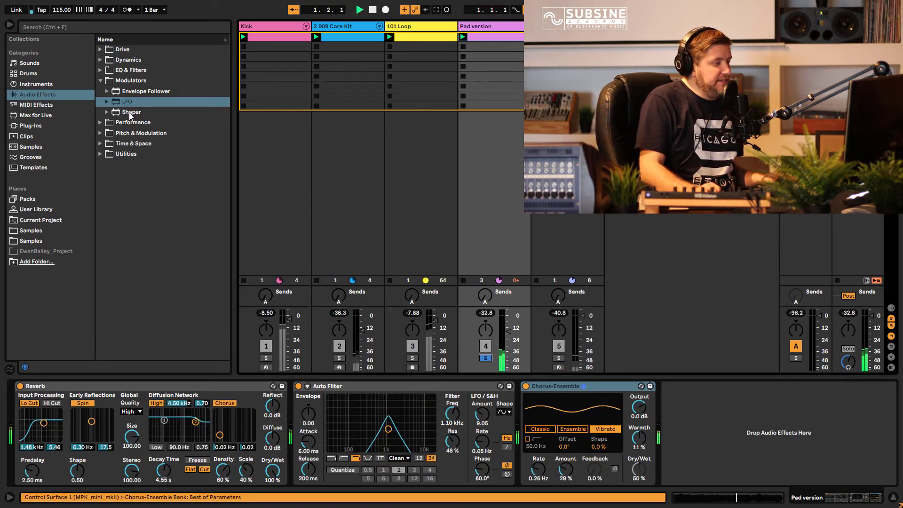
{"action": "left_click_drag", "start_coordinate": [130, 115], "coordinate": [740, 398]}
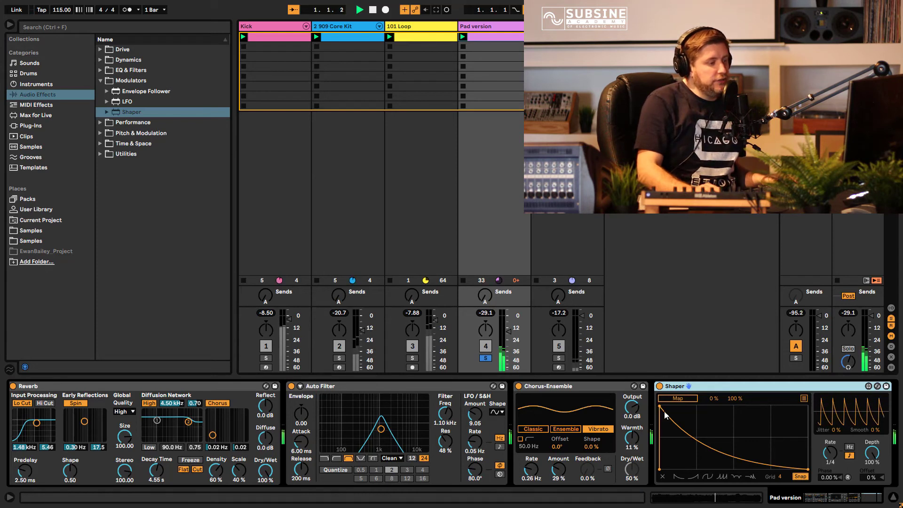
Map the Shaper to the Pad version track's volume and set its Rate to 3/16.
{"action": "left_click", "coordinate": [692, 477]}
{"action": "left_click", "coordinate": [679, 475]}
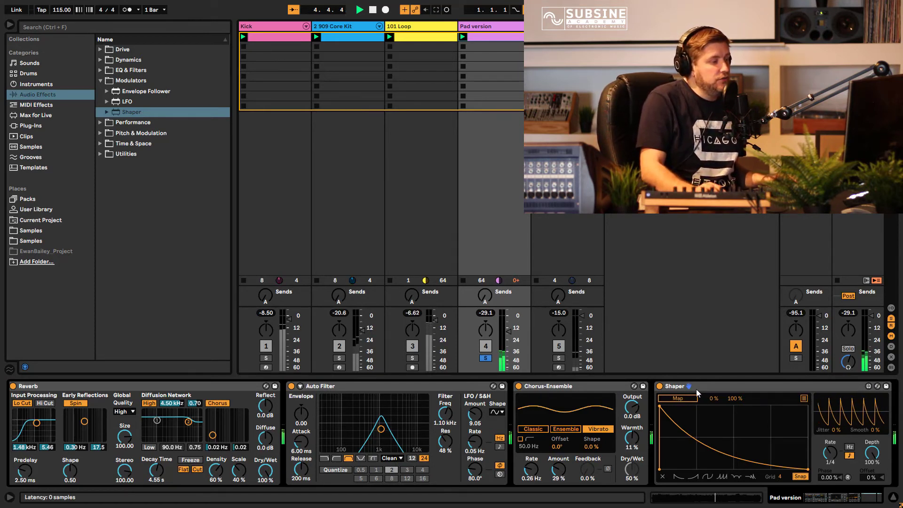
{"action": "left_click", "coordinate": [684, 399]}
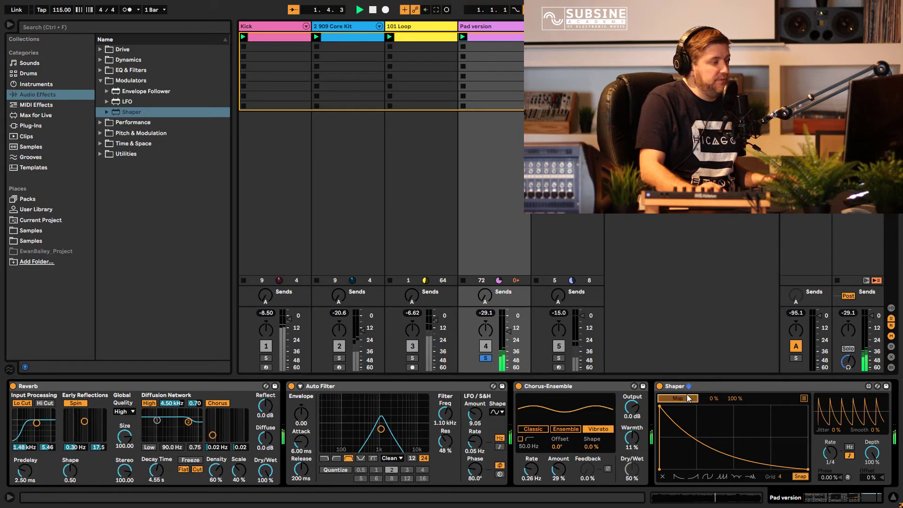
{"action": "left_click", "coordinate": [485, 313]}
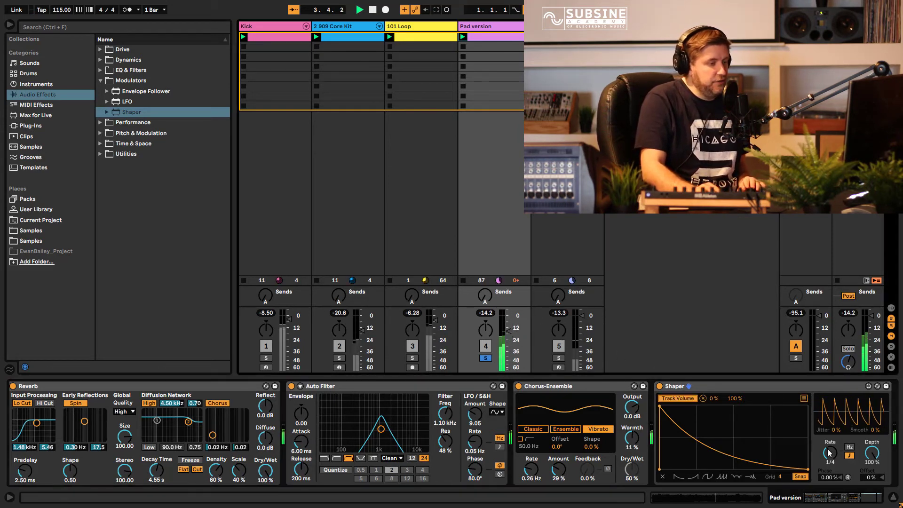
{"action": "left_click_drag", "start_coordinate": [829, 453], "coordinate": [829, 457]}
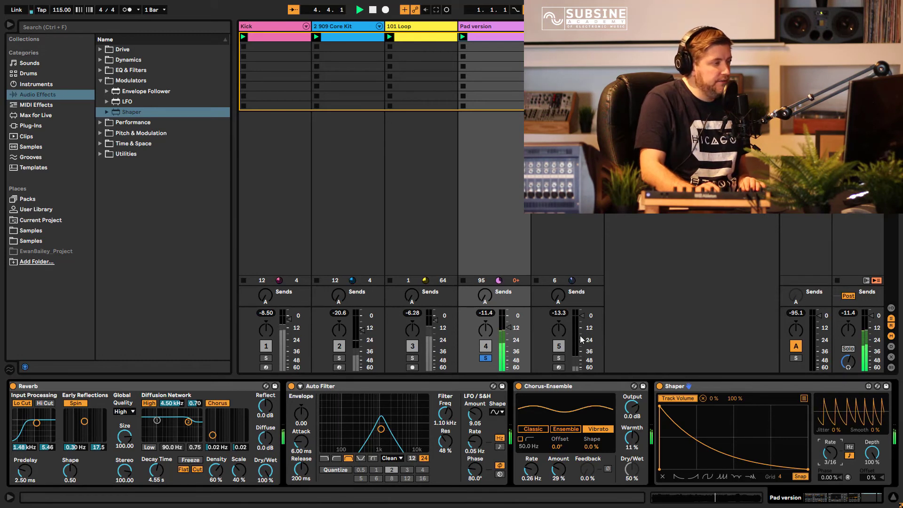
Unsolo the pad and set the volume Shaper's Rate to 1/16, Depth to 57.5% and Offset to 25%.
{"action": "left_click", "coordinate": [485, 358]}
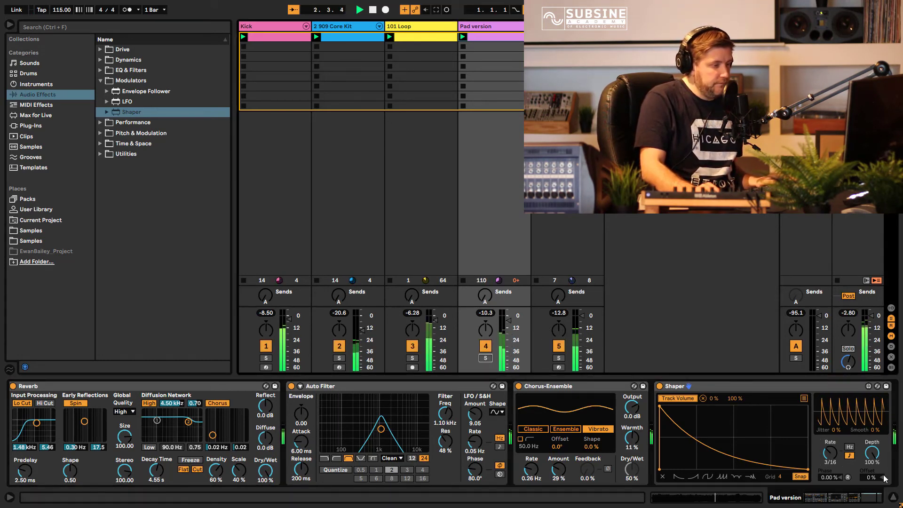
{"action": "left_click", "coordinate": [871, 453]}
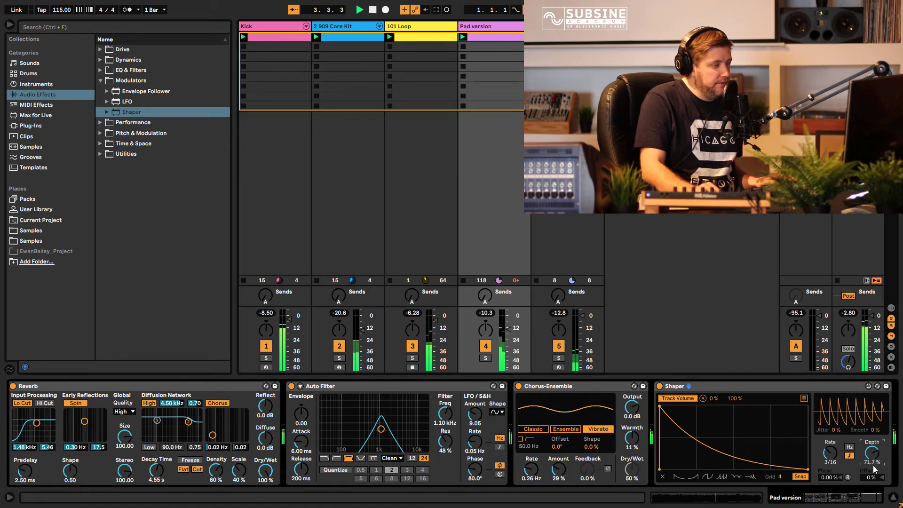
{"action": "left_click_drag", "start_coordinate": [874, 469], "coordinate": [873, 471]}
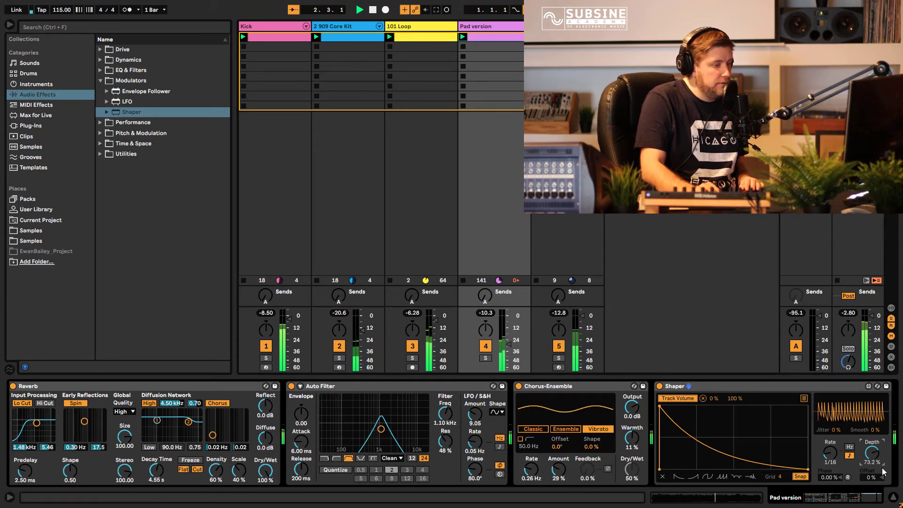
{"action": "mouse_move", "coordinate": [872, 475]}
{"action": "left_mouse_down"}
{"action": "mouse_move", "coordinate": [871, 463]}
{"action": "mouse_move", "coordinate": [872, 484]}
{"action": "left_mouse_up"}
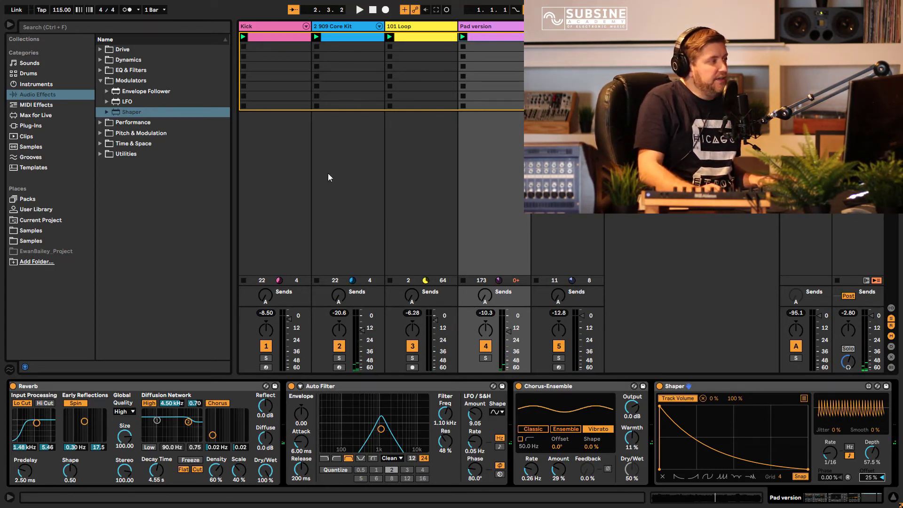
Insert a second Shaper before the volume Shaper, map it to Auto Filter's frequency, and set Depth to 26% and Offset to 34% during playback.
{"action": "left_click_drag", "start_coordinate": [129, 115], "coordinate": [656, 392]}
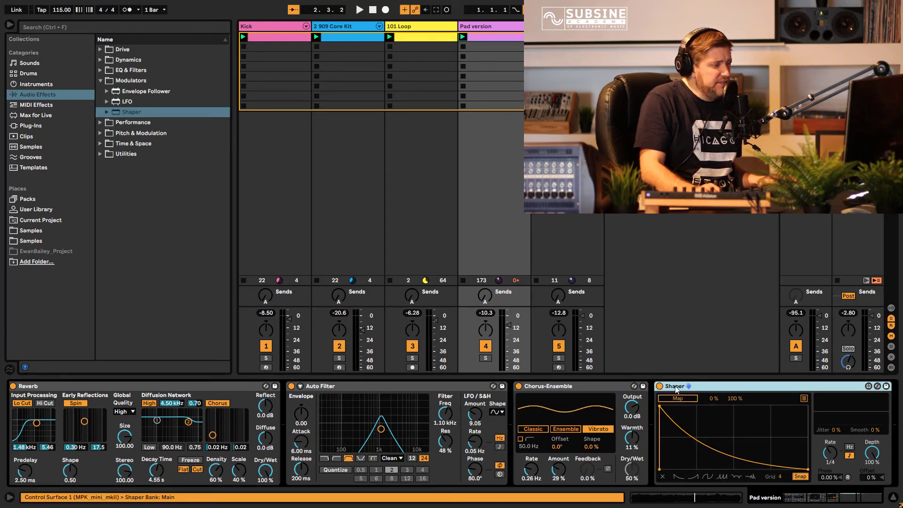
{"action": "left_click", "coordinate": [680, 400]}
{"action": "left_click", "coordinate": [436, 414]}
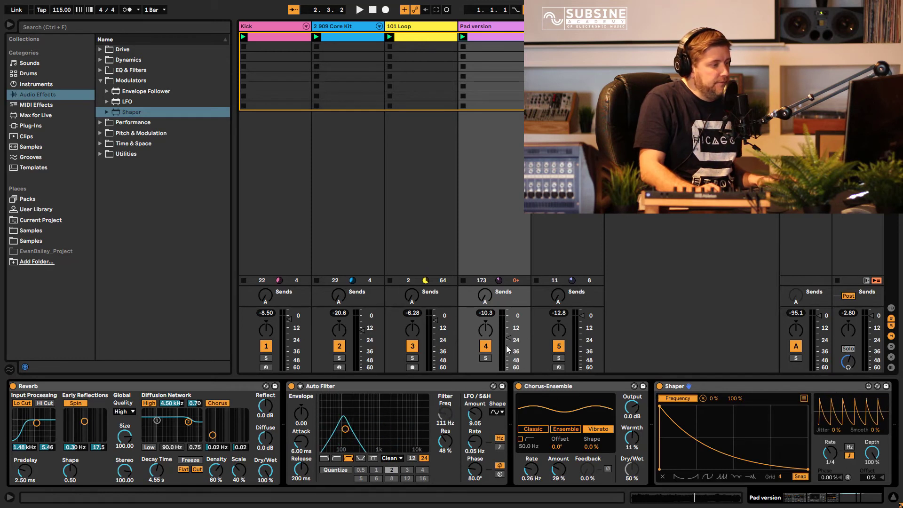
{"action": "key", "text": "space"}
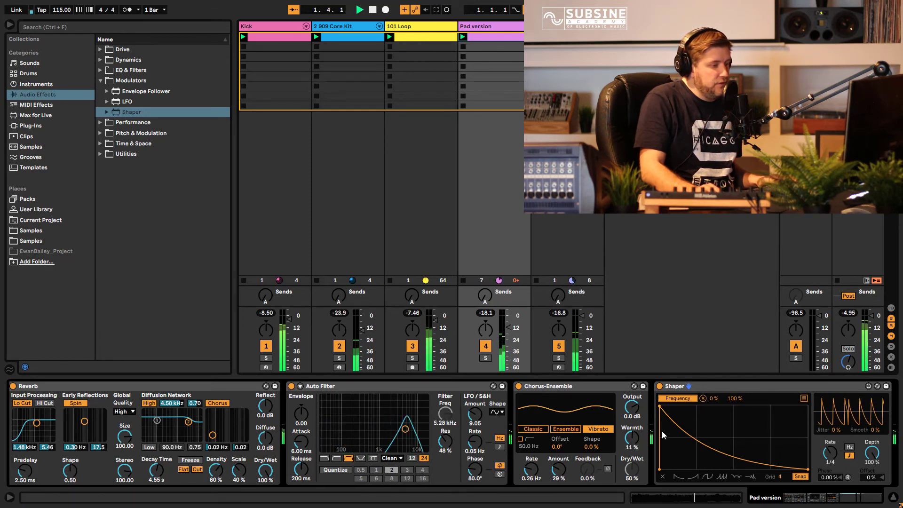
{"action": "left_click_drag", "start_coordinate": [872, 452], "coordinate": [870, 473]}
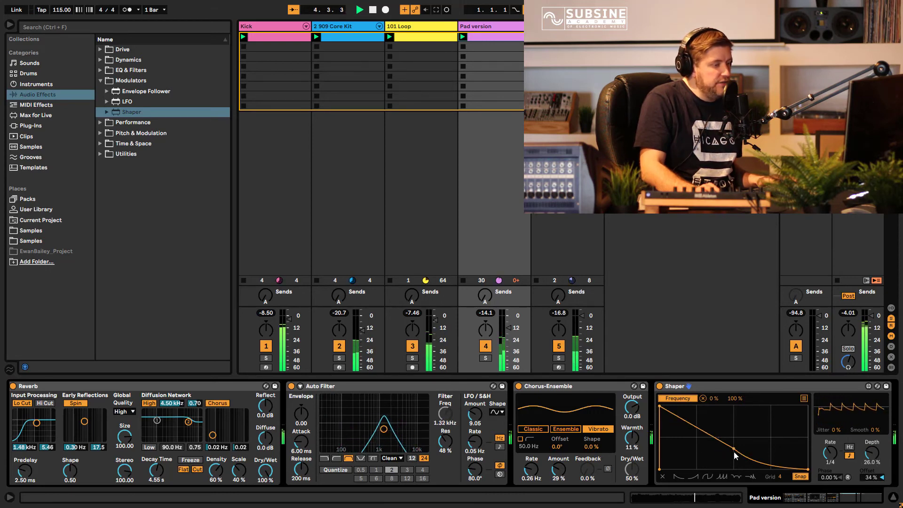
Try a custom multi-point curve in the frequency Shaper, auditioning the pad soloed with the volume Shaper switched off.
{"action": "left_click", "coordinate": [734, 449]}
{"action": "left_click", "coordinate": [770, 409]}
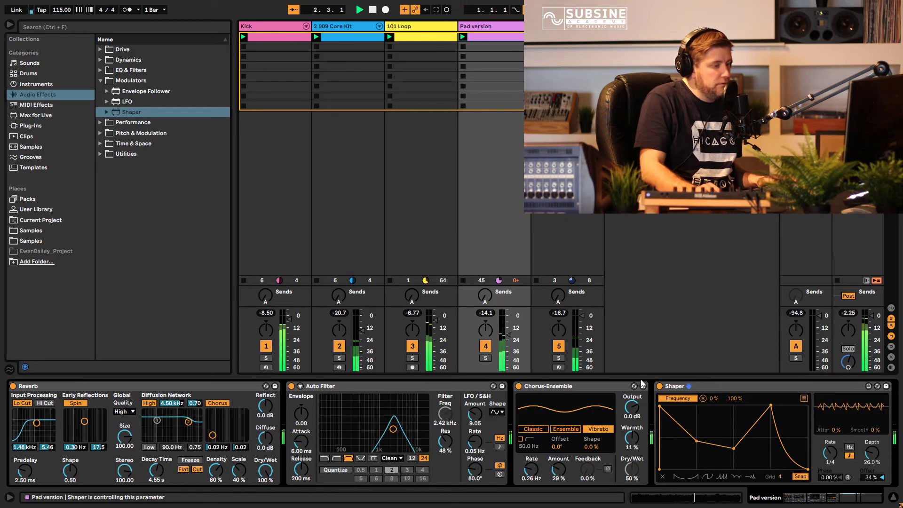
{"action": "left_click_drag", "start_coordinate": [822, 496], "coordinate": [833, 499]}
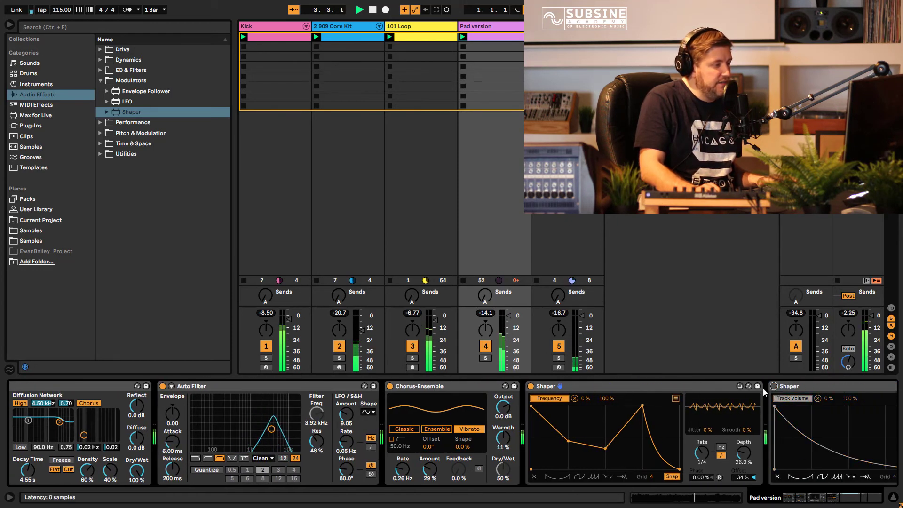
{"action": "left_click", "coordinate": [485, 358]}
{"action": "left_click_drag", "start_coordinate": [570, 442], "coordinate": [632, 460]}
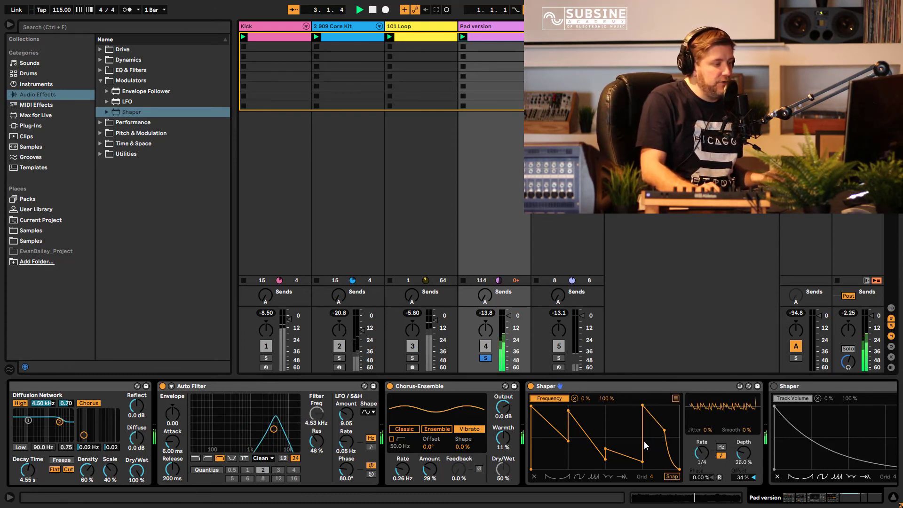
{"action": "left_click_drag", "start_coordinate": [646, 465], "coordinate": [643, 465]}
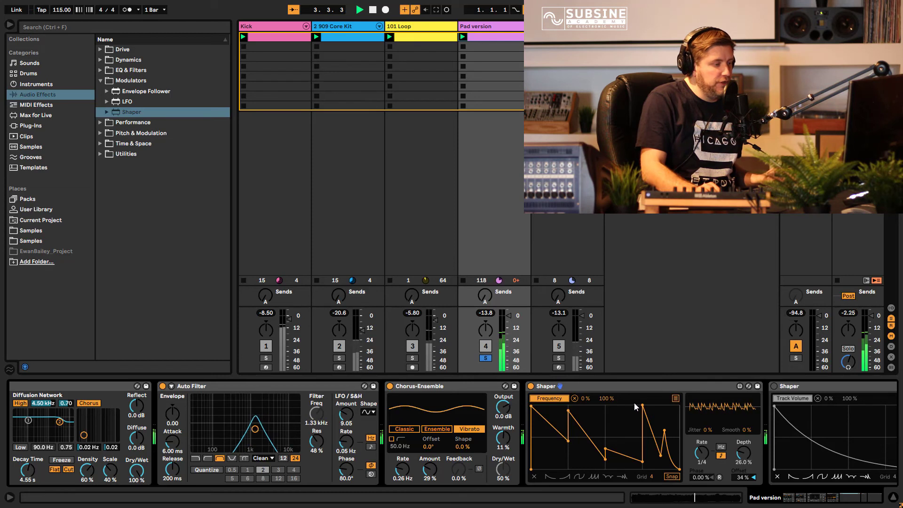
{"action": "double_click", "coordinate": [644, 460]}
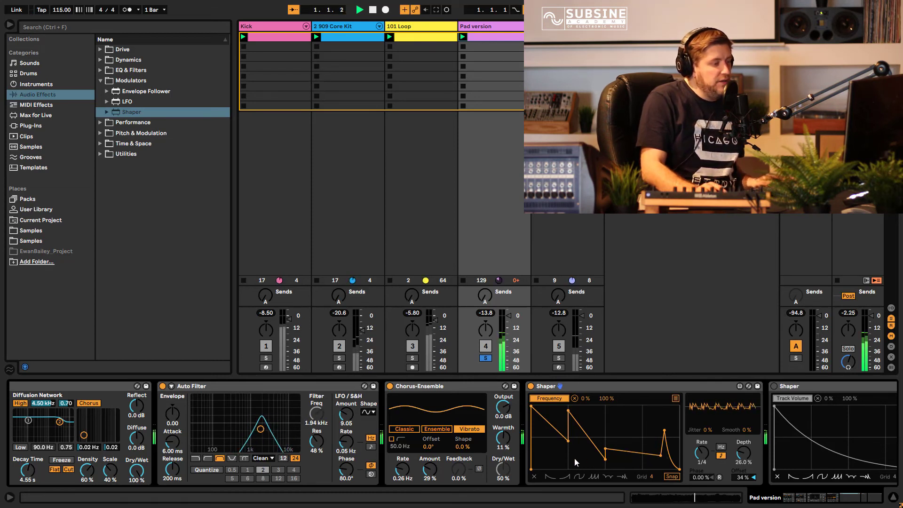
Apply the rising exponential preset curve to the frequency Shaper, unsolo the pad and reduce the Shaper's Depth to 8.66%.
{"action": "left_click", "coordinate": [568, 476]}
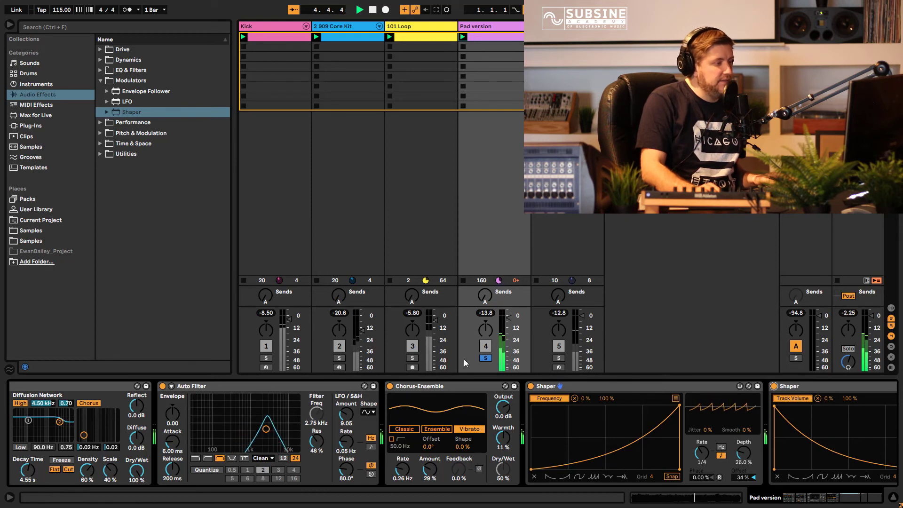
{"action": "left_click", "coordinate": [486, 358]}
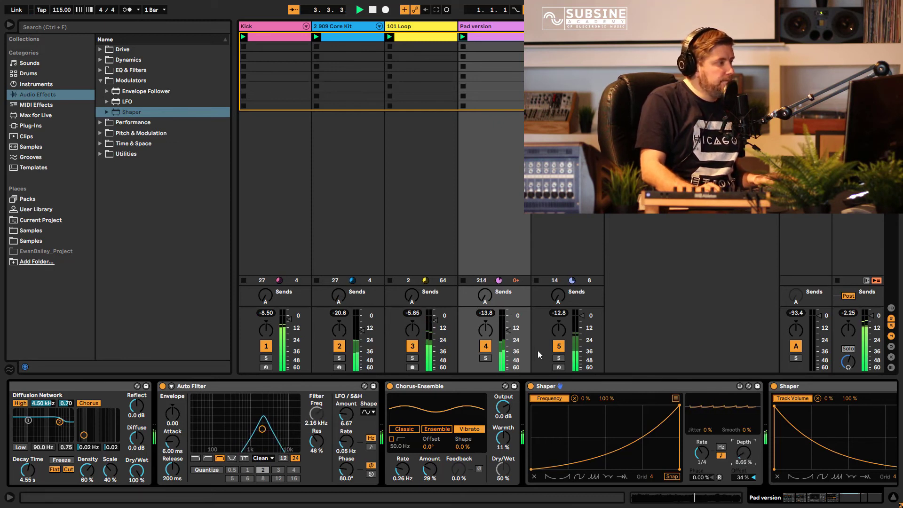
Add Hybrid Reverb at the end of the pad's device chain and set its Decay to 4.75 s.
{"action": "left_click", "coordinate": [99, 147]}
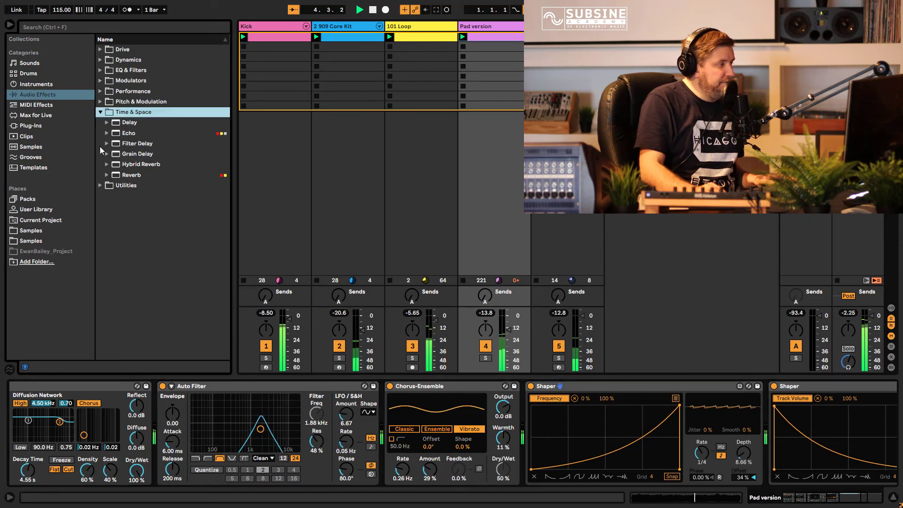
{"action": "double_click", "coordinate": [142, 164]}
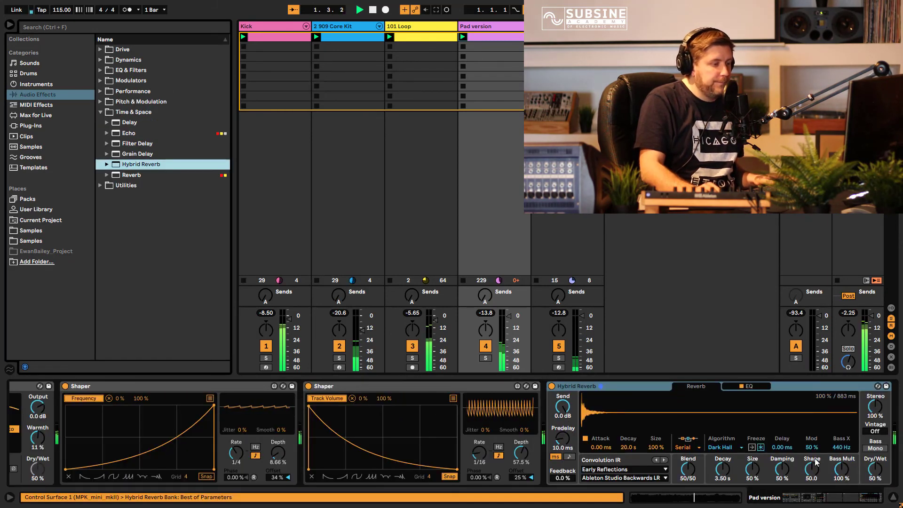
{"action": "left_click_drag", "start_coordinate": [722, 467], "coordinate": [726, 458]}
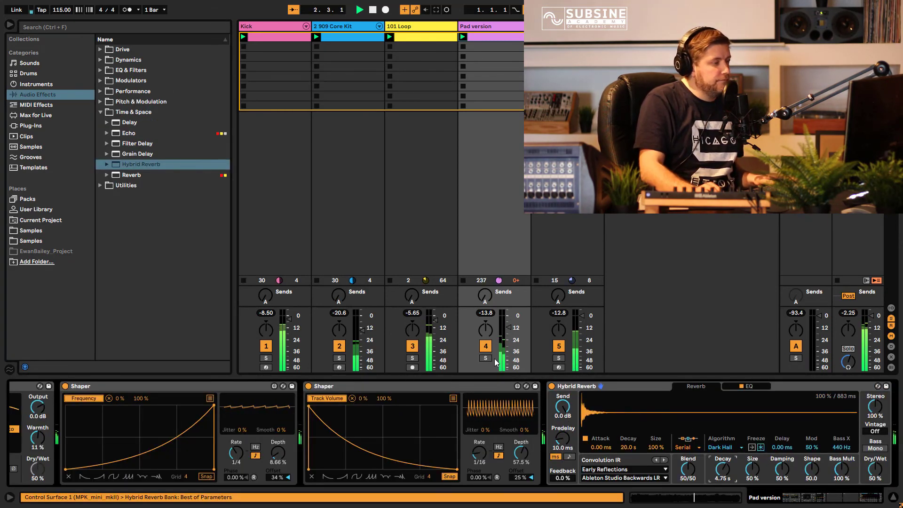